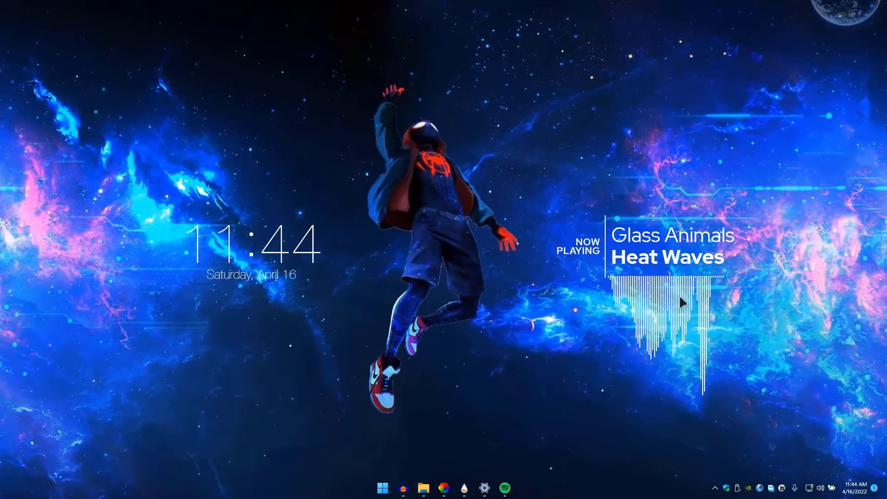
Hide all desktop icons.
mouse_move(621, 248)
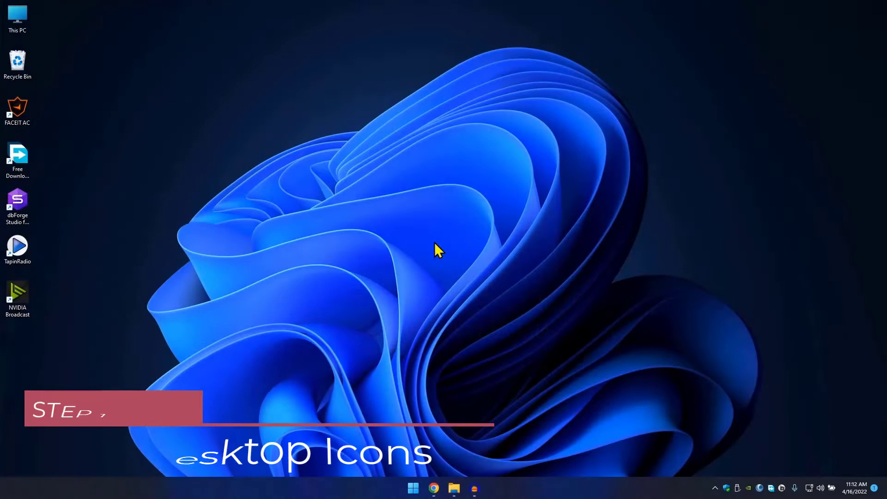
drag(94, 337, 22, 27)
click(333, 105)
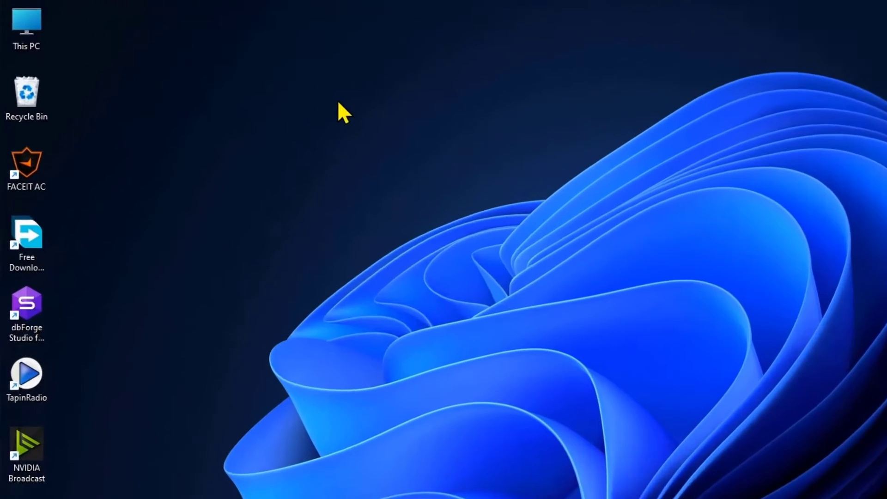
right_click(339, 101)
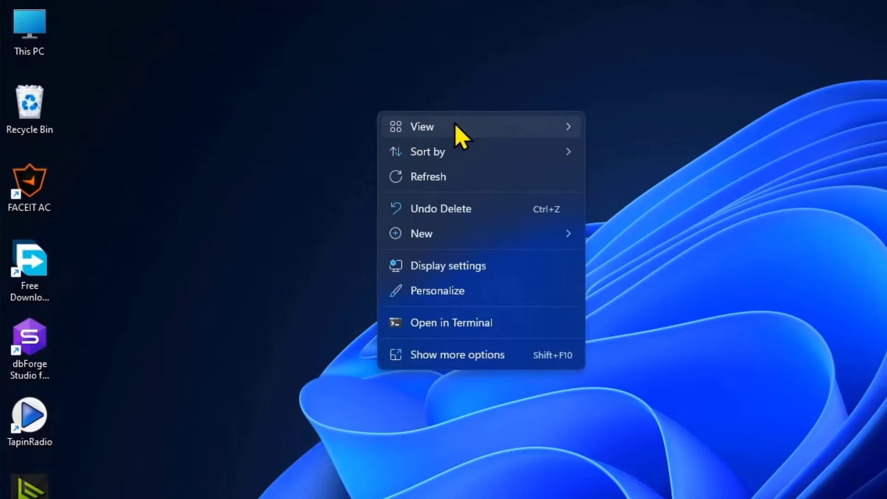
mouse_move(408, 112)
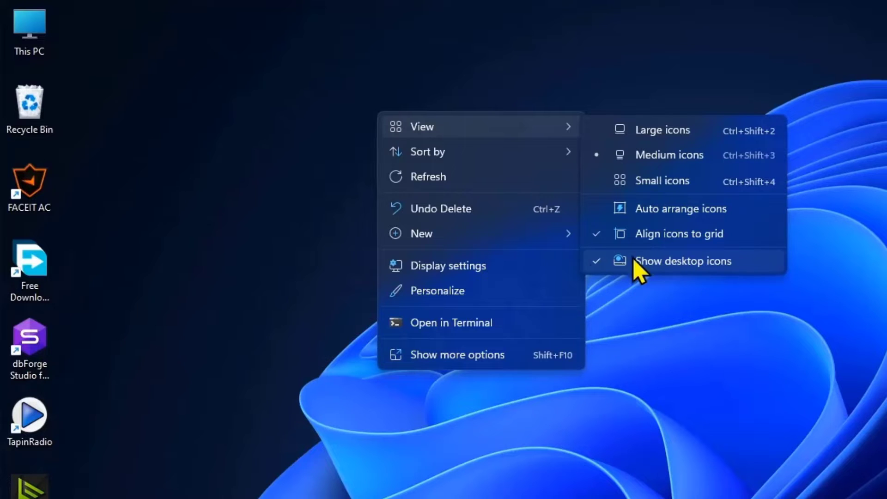
click(658, 265)
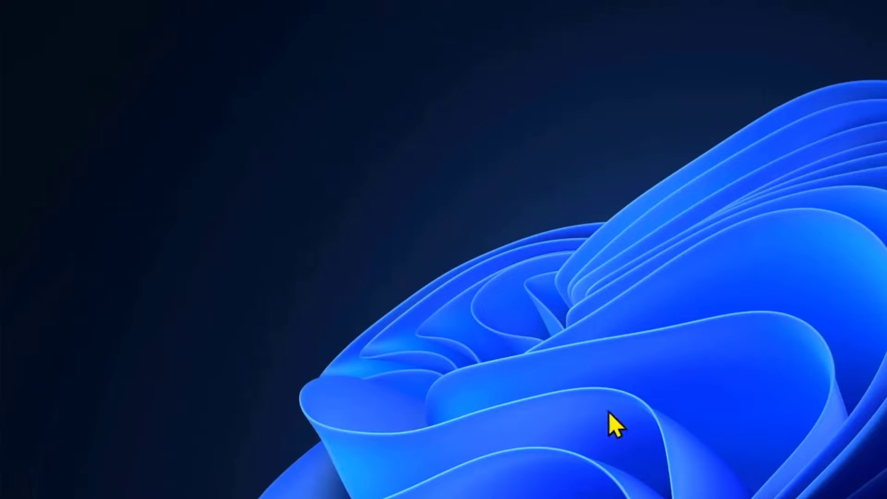
Show the desktop icons again and hide them once more.
right_click(376, 174)
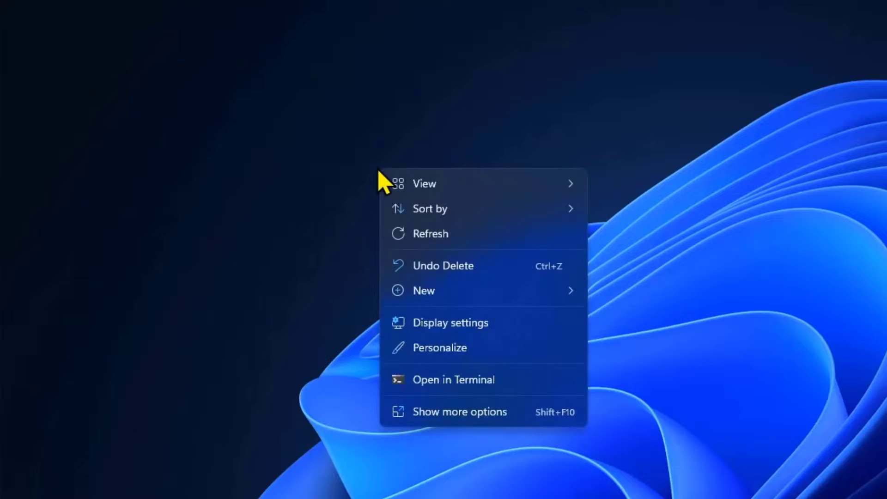
mouse_move(430, 186)
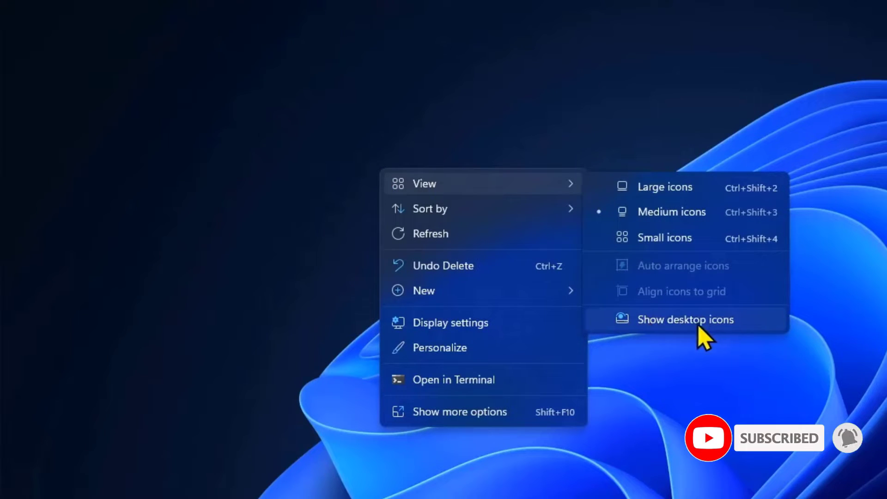
click(676, 326)
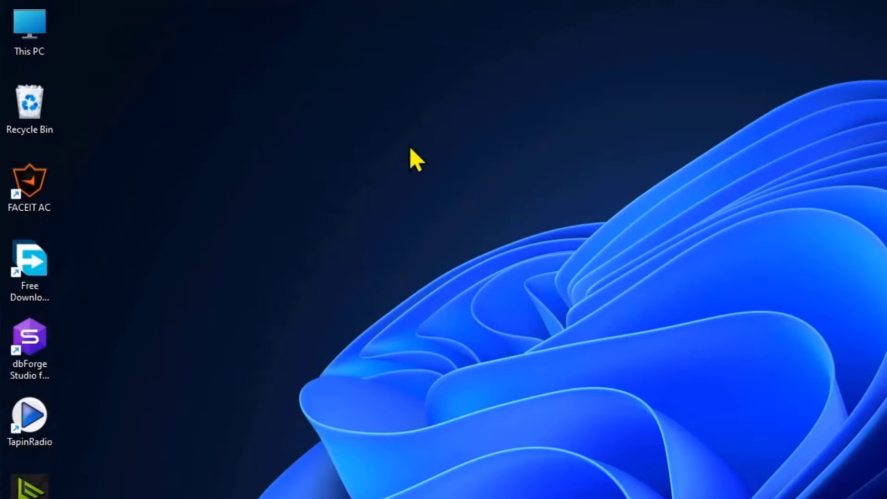
right_click(410, 147)
mouse_move(469, 164)
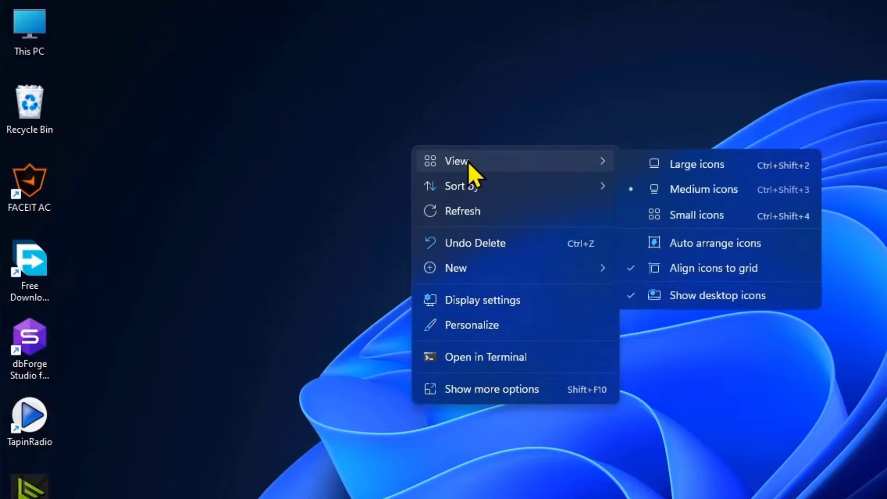
click(686, 292)
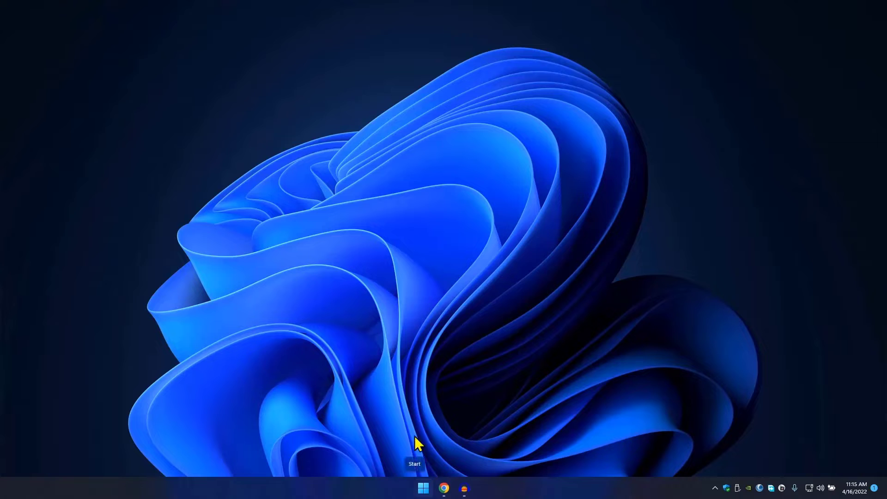
Open the taskbar settings and expand the taskbar behaviors options.
right_click(387, 489)
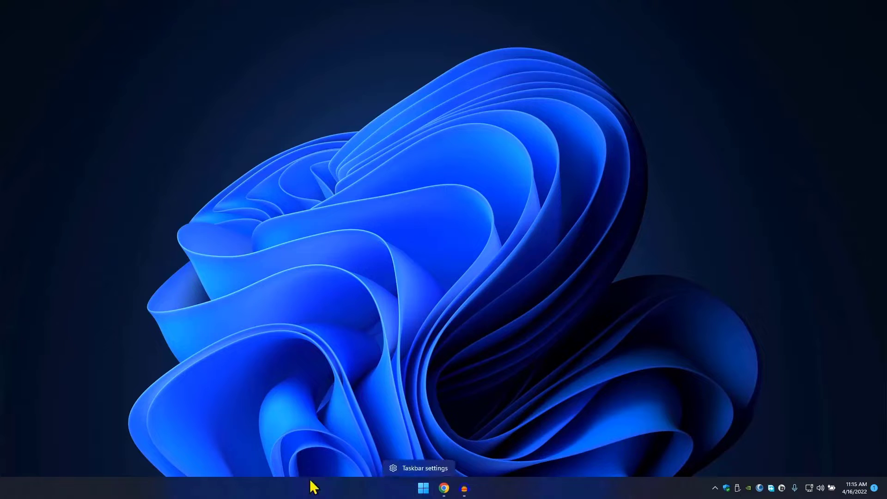
click(253, 423)
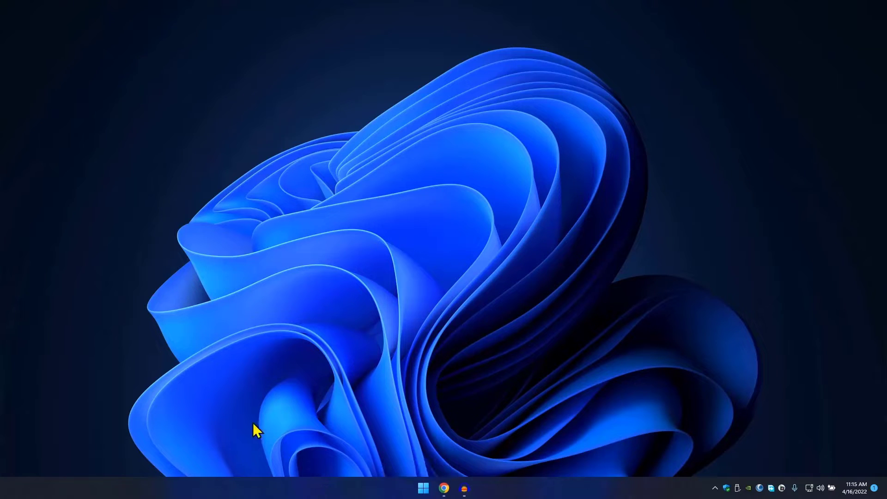
right_click(183, 492)
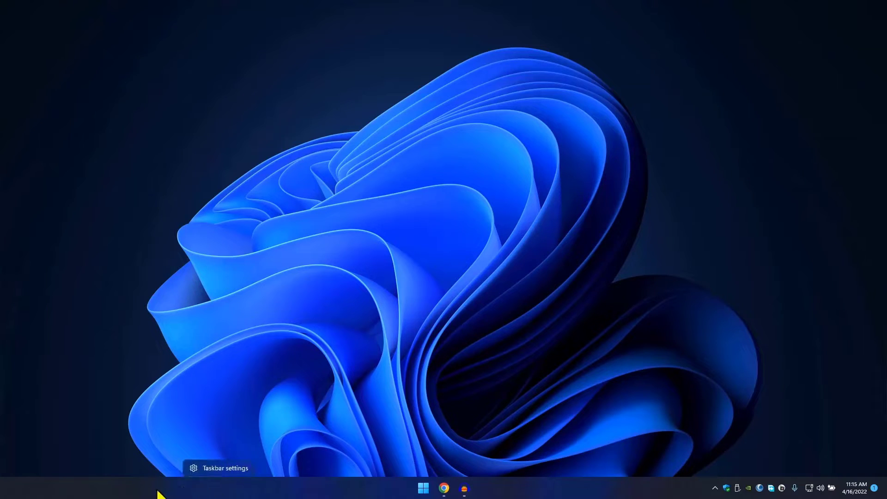
click(226, 468)
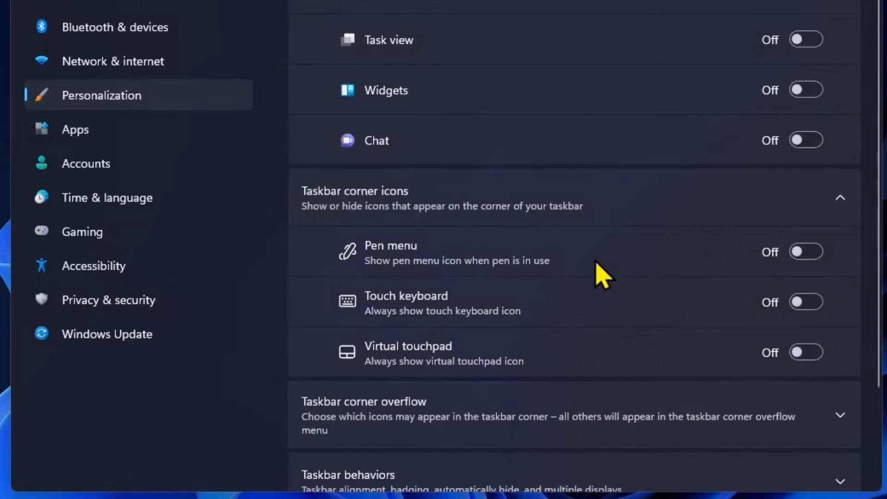
scroll(594, 222, down, 3)
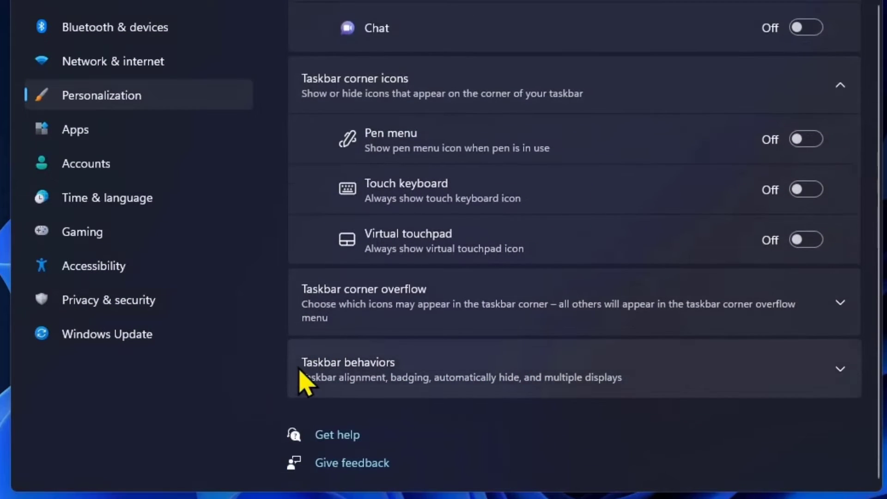
click(495, 378)
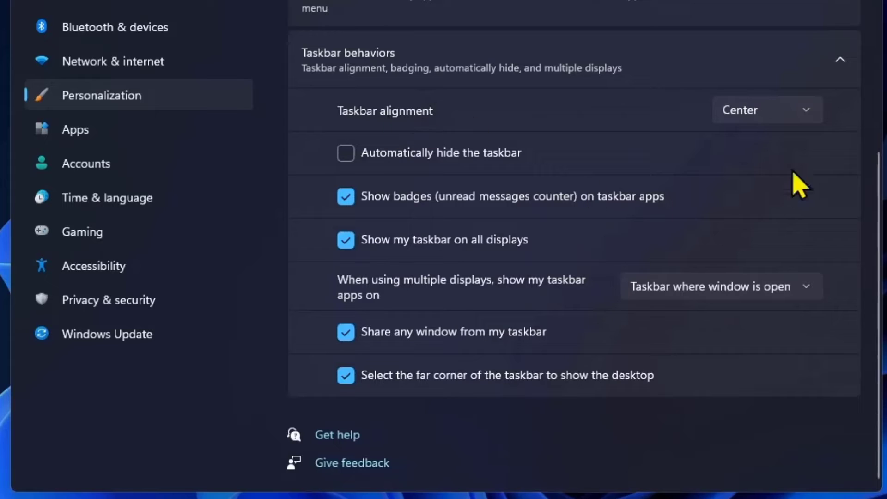
Set the taskbar alignment to Left.
click(802, 134)
click(797, 79)
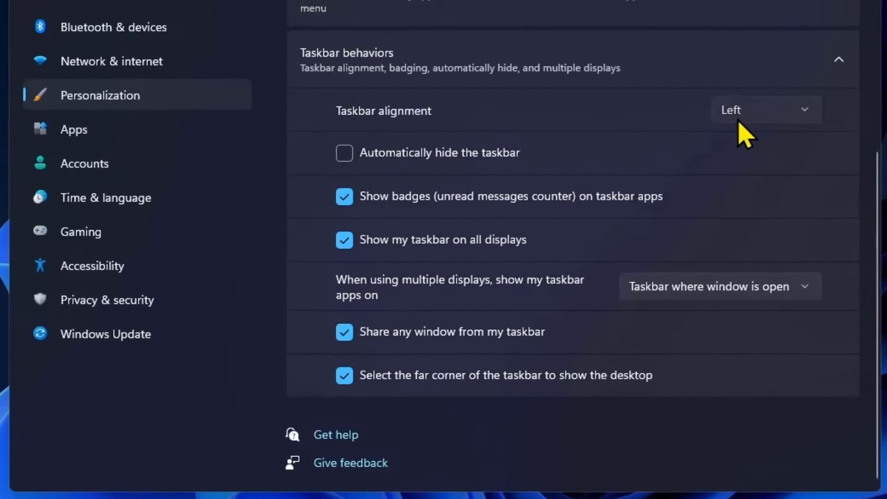
Set the taskbar alignment to Center and close the settings.
click(753, 110)
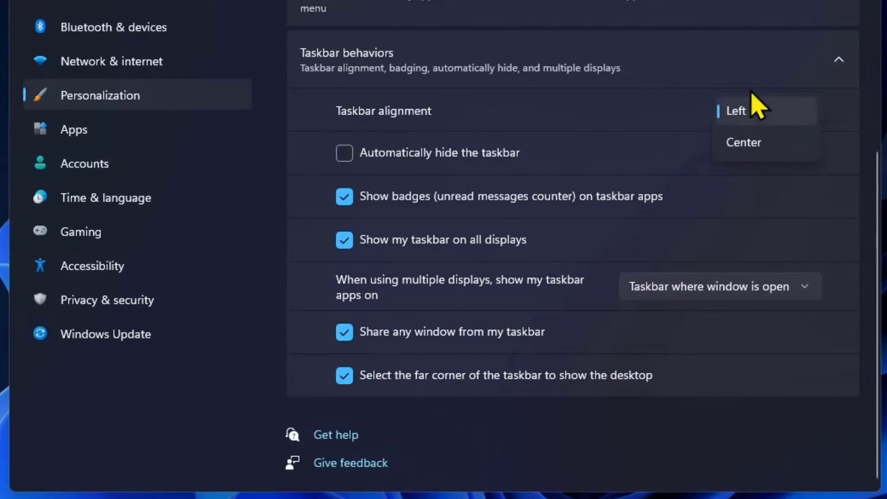
click(754, 144)
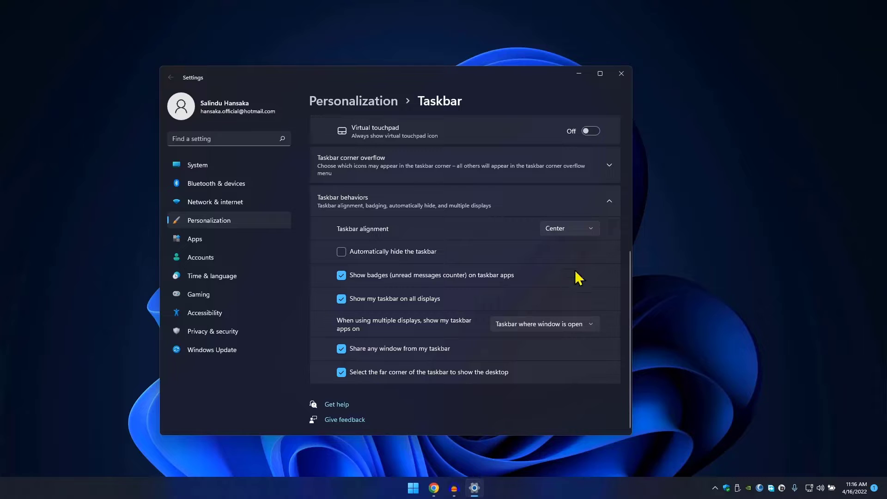
click(621, 74)
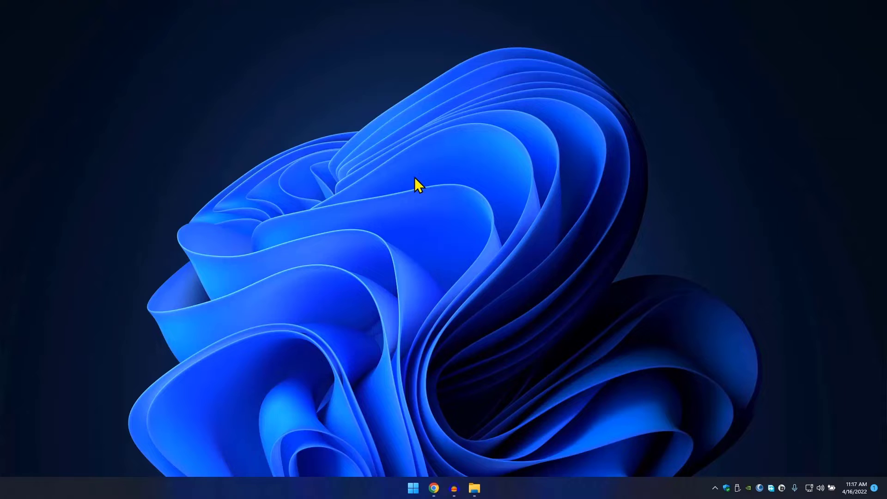
Switch to Chrome and download Spider Man No Way Home Theme Files.zip from the MEGA page.
click(434, 494)
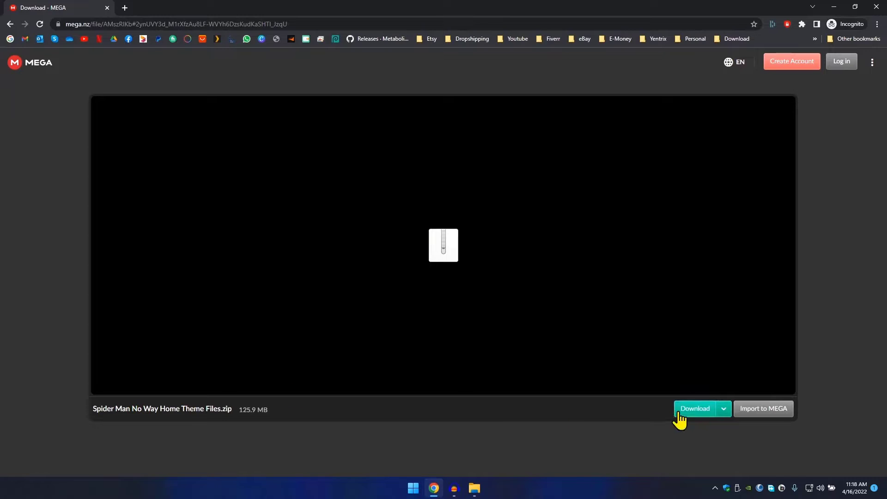
click(693, 409)
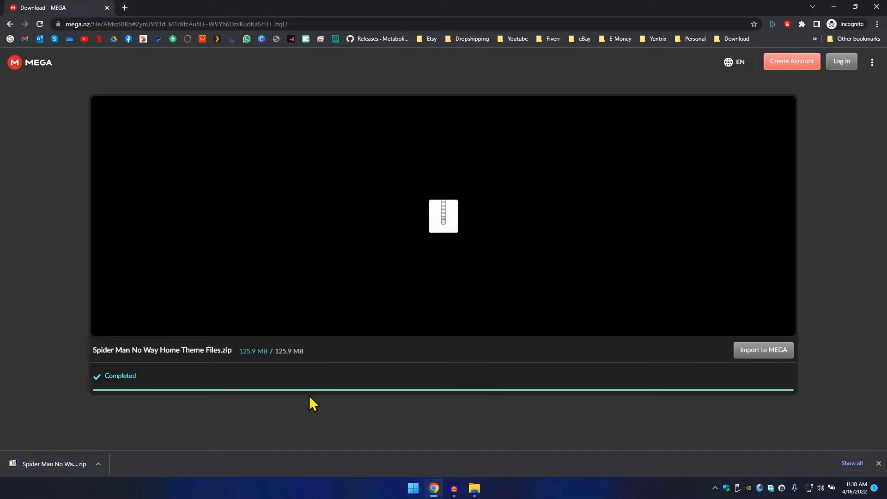
Show the downloaded zip file in its folder and close the browser.
click(99, 463)
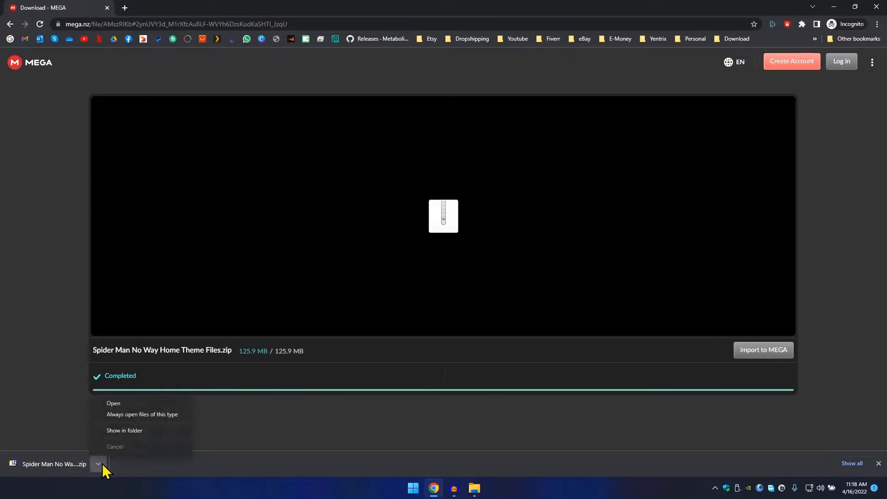
click(126, 430)
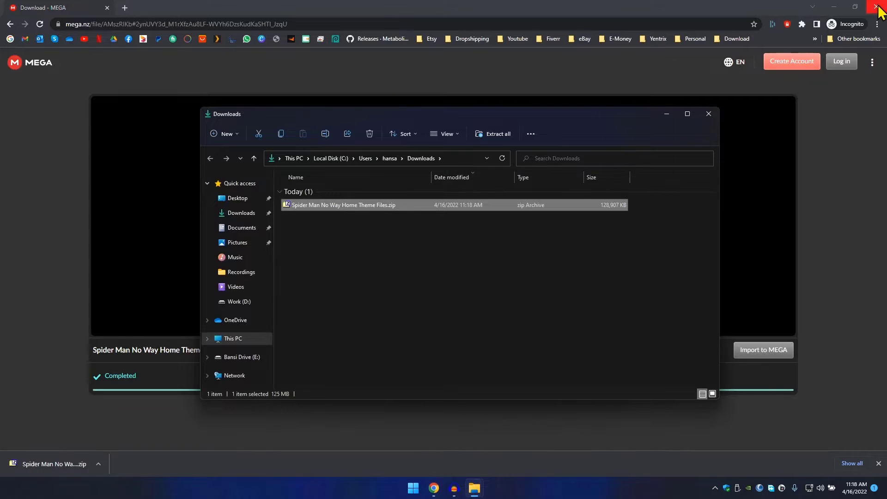
click(876, 6)
drag(526, 121, 523, 94)
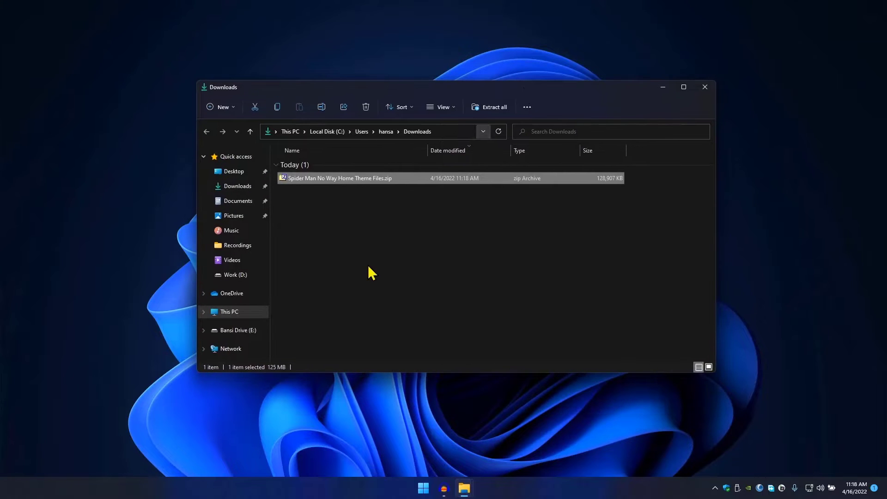
Extract Spider Man No Way Home Theme Files.zip to the suggested folder in Downloads and close the original Downloads window.
click(368, 268)
drag(412, 254, 328, 212)
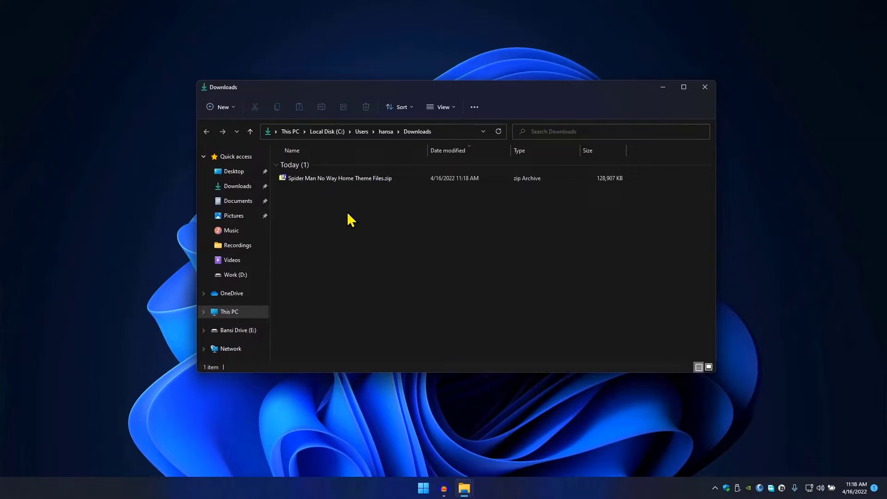
click(328, 183)
right_click(324, 183)
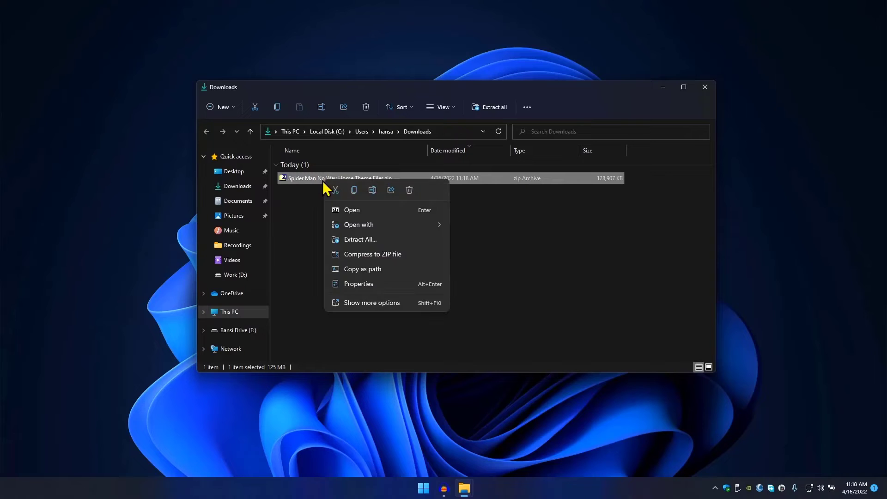
click(360, 239)
click(526, 331)
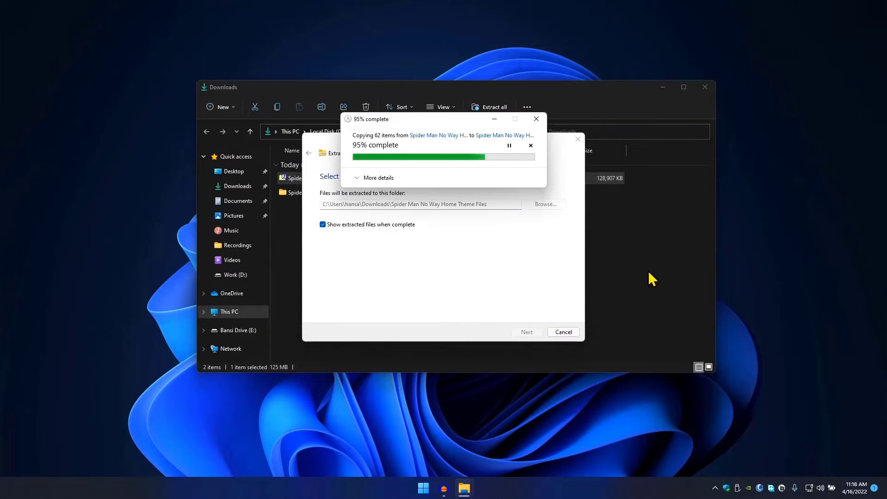
click(710, 87)
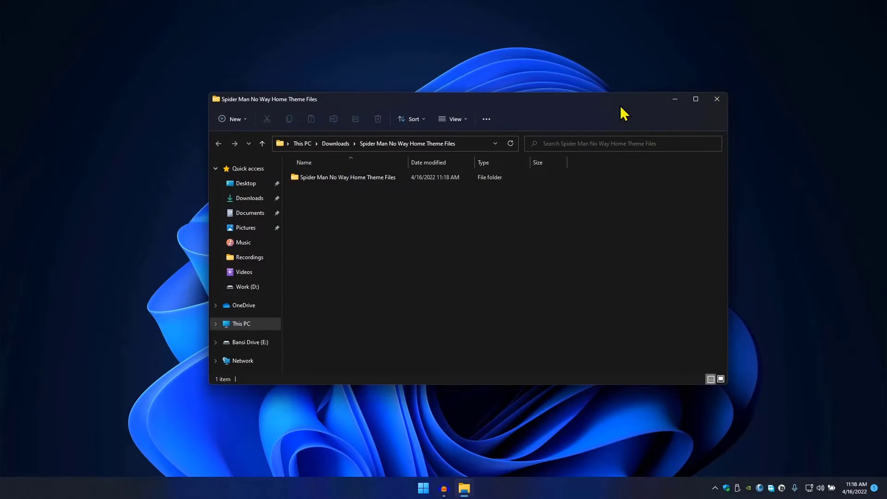
Open the inner Spider Man No Way Home Theme Files folder and examine the theme files it contains.
drag(599, 103, 596, 77)
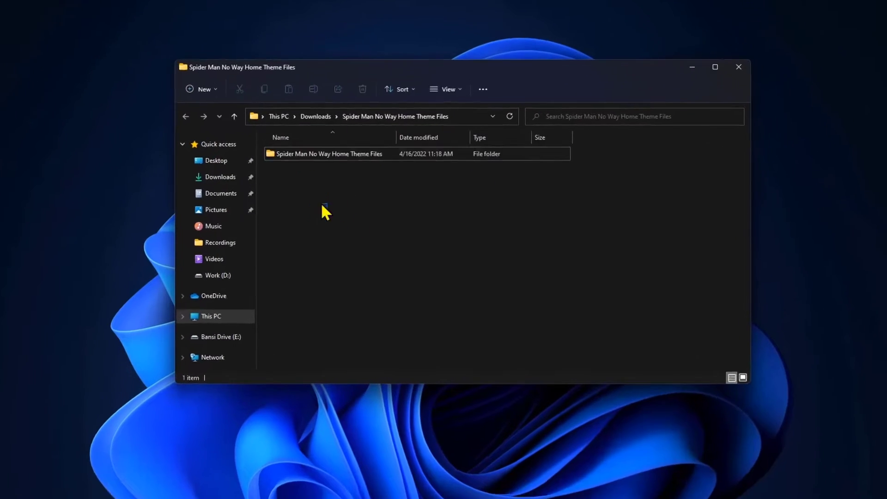
double_click(323, 153)
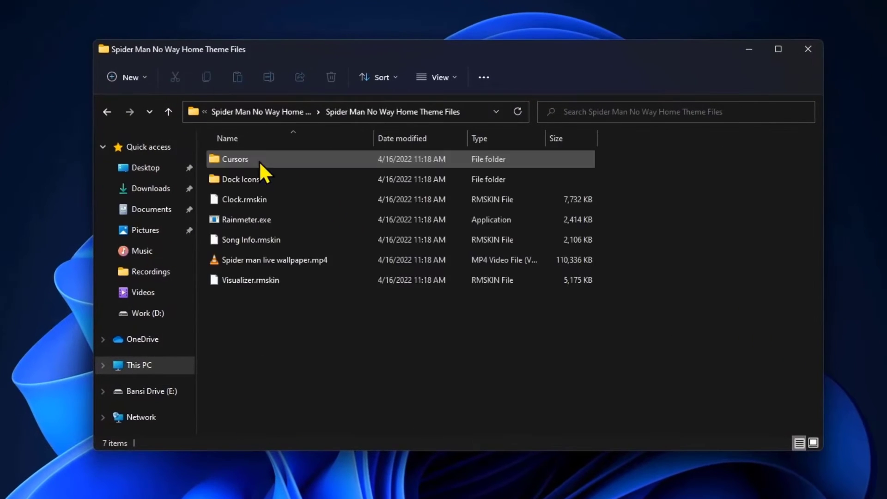
drag(259, 353, 257, 137)
click(716, 152)
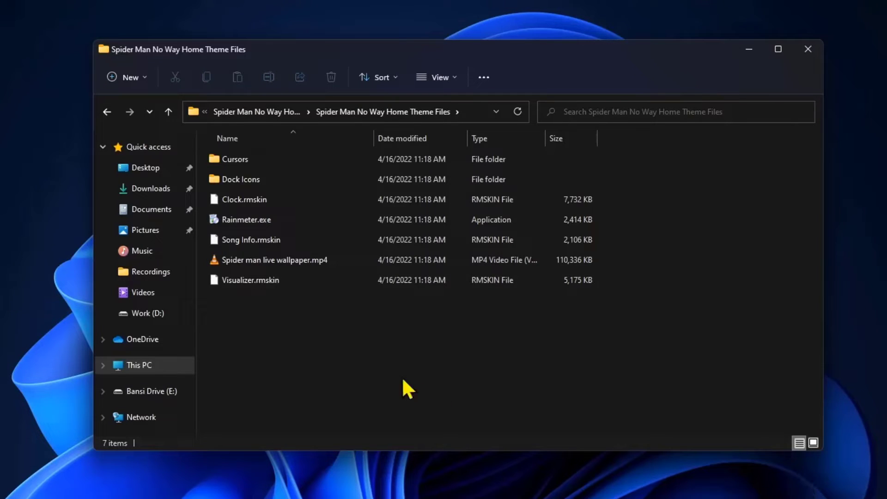
Return to the parent folder and copy the inner Spider Man No Way Home Theme Files folder.
click(106, 112)
drag(325, 263, 267, 163)
right_click(267, 163)
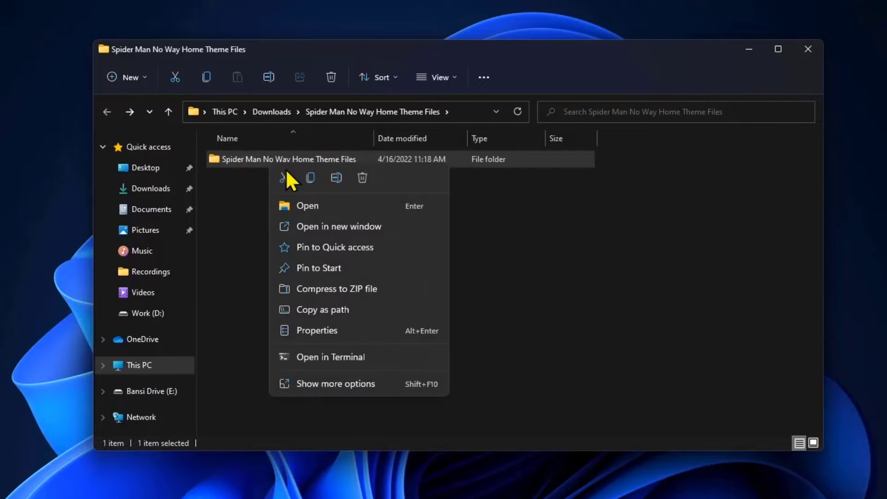
click(247, 205)
click(287, 158)
right_click(287, 157)
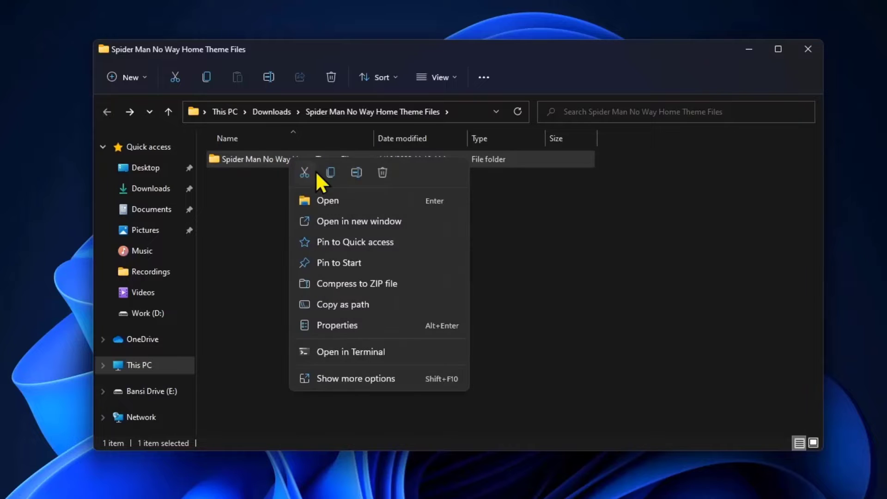
click(329, 172)
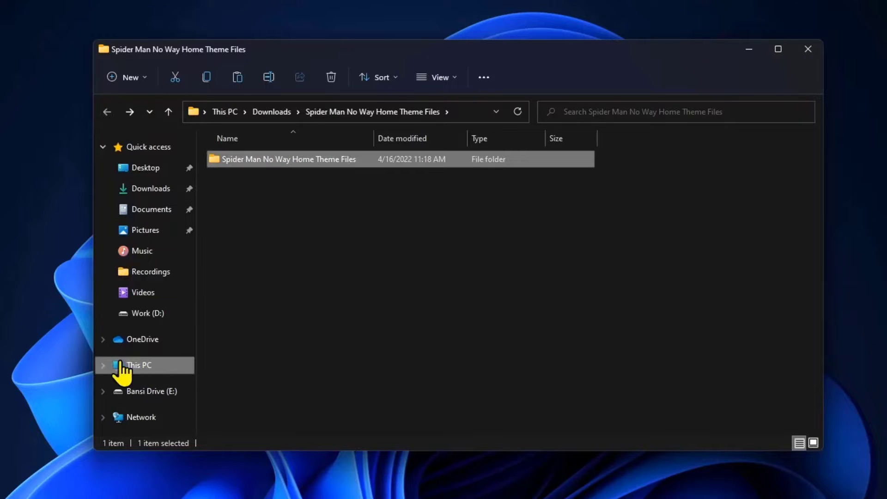
Paste the copied Spider Man No Way Home Theme Files folder into the root of Local Disk (C:).
click(103, 365)
click(149, 381)
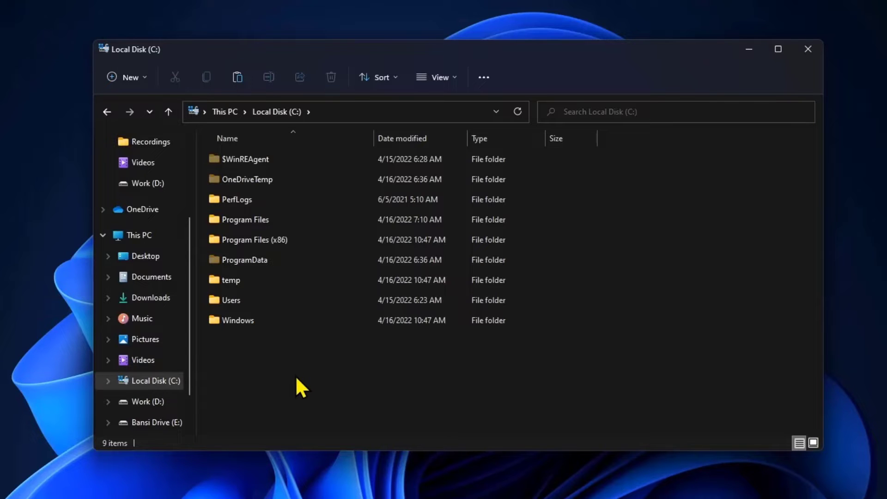
click(147, 236)
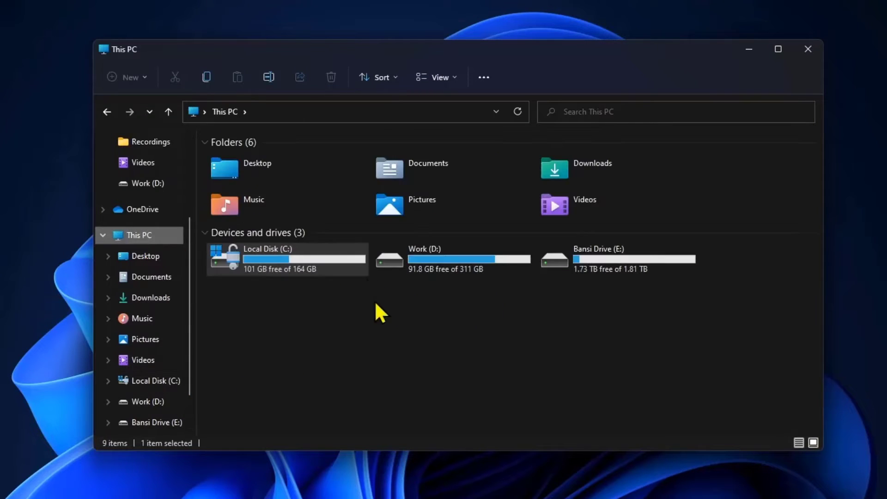
double_click(268, 273)
right_click(254, 351)
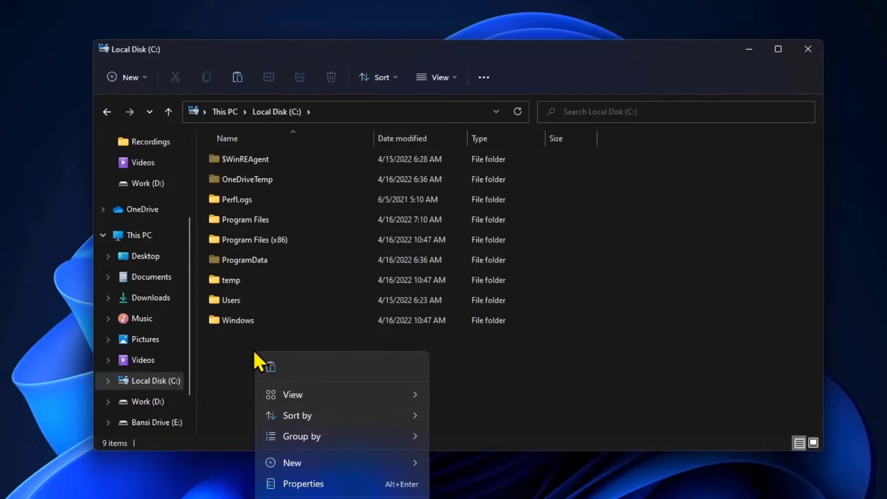
click(273, 368)
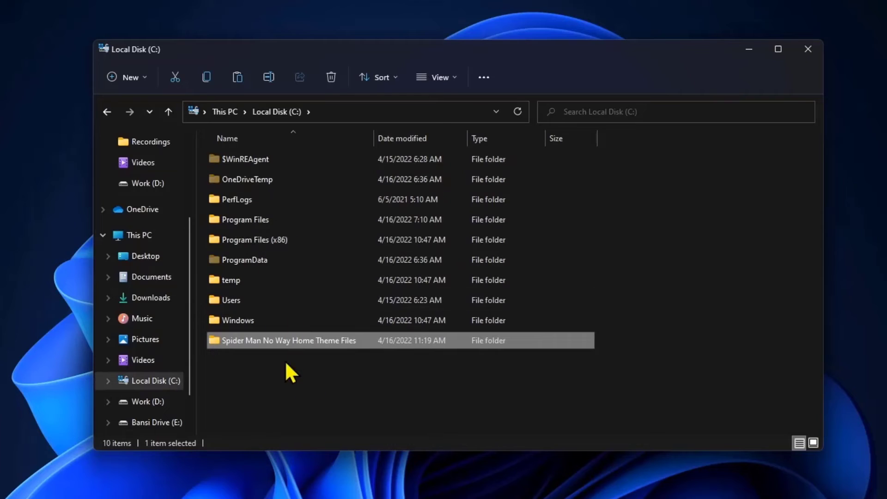
click(283, 368)
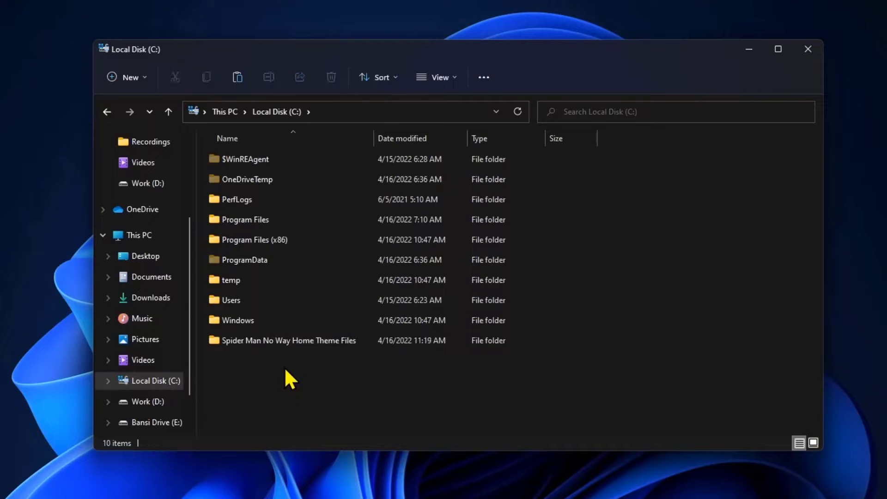
Open the pasted Spider Man No Way Home Theme Files folder and examine its wallpaper, skin files, Cursors and Dock Icons folders.
double_click(285, 342)
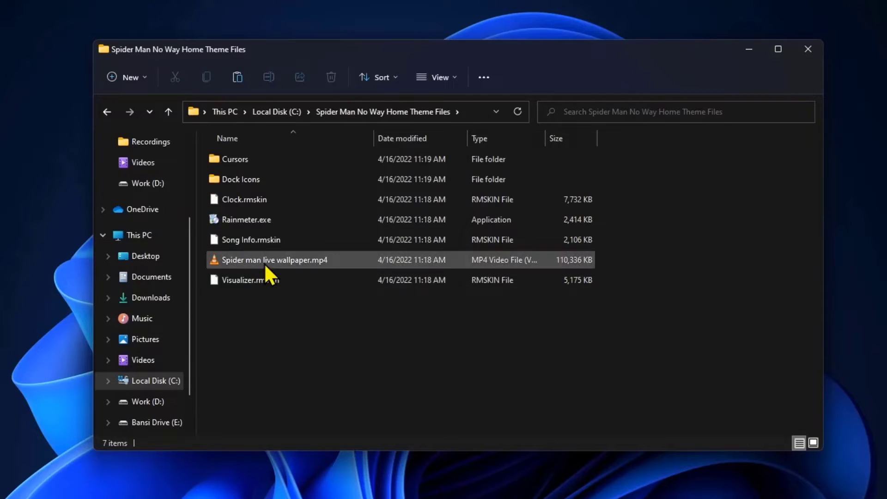
click(247, 262)
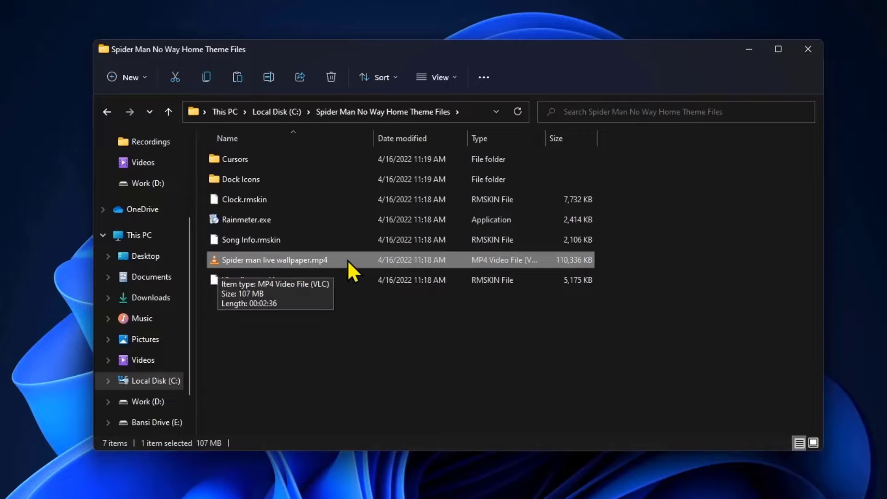
key(F2)
click(285, 246)
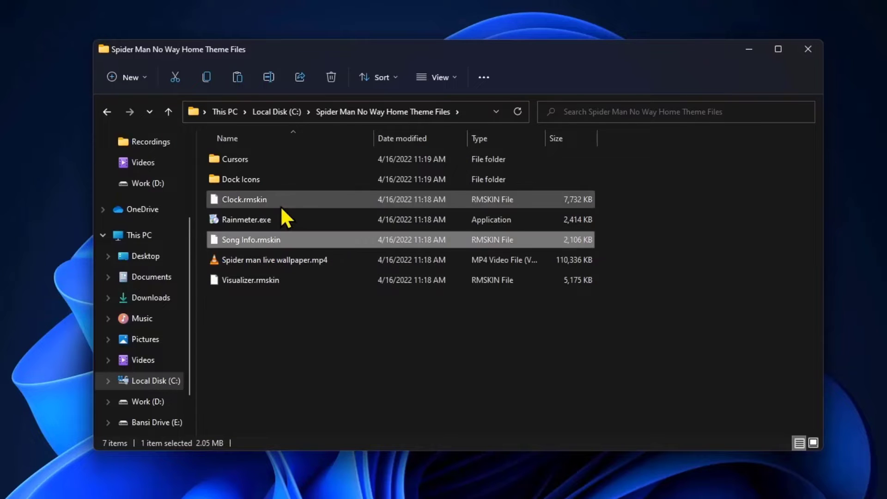
click(281, 206)
click(274, 155)
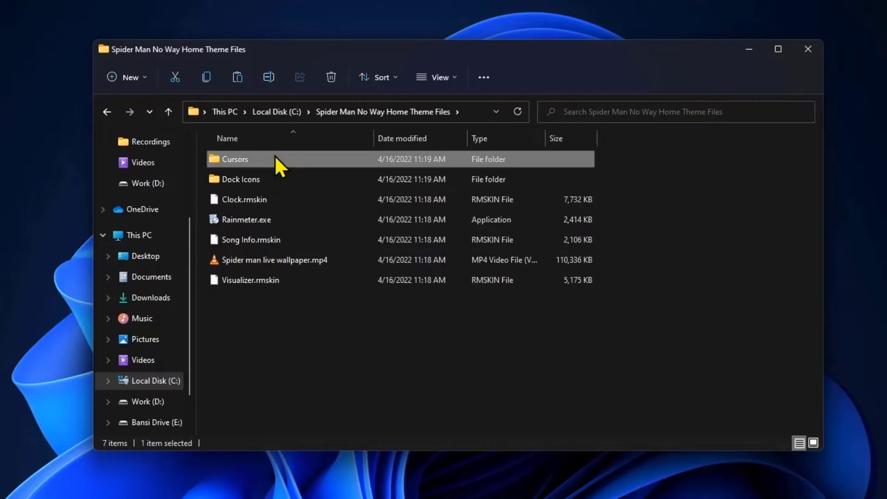
click(264, 184)
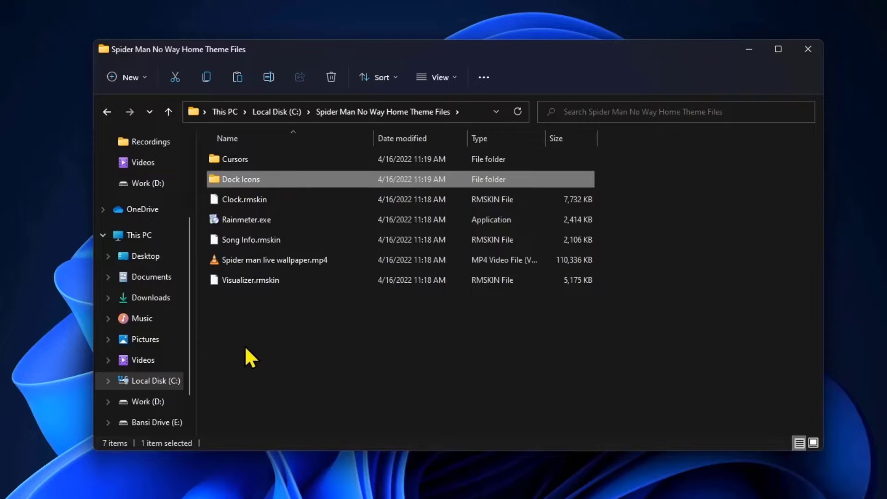
Go to the Downloads folder and look at the original zip file and its extracted folder.
click(151, 298)
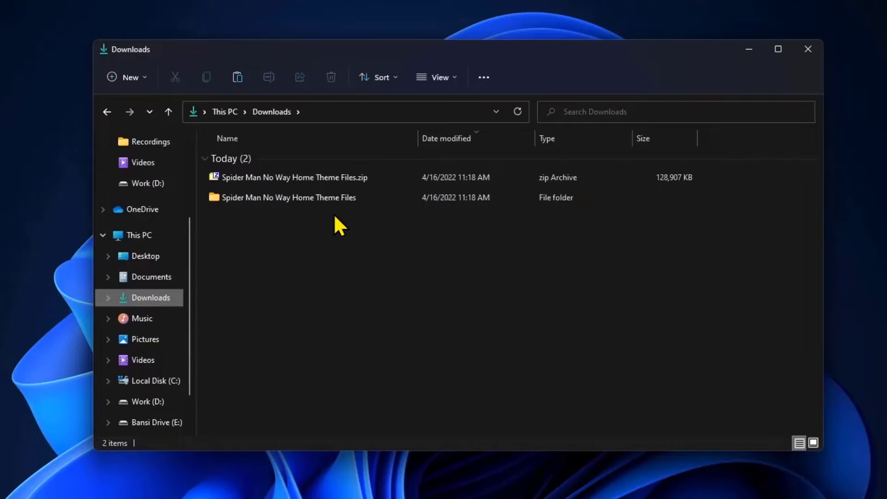
drag(404, 250, 309, 186)
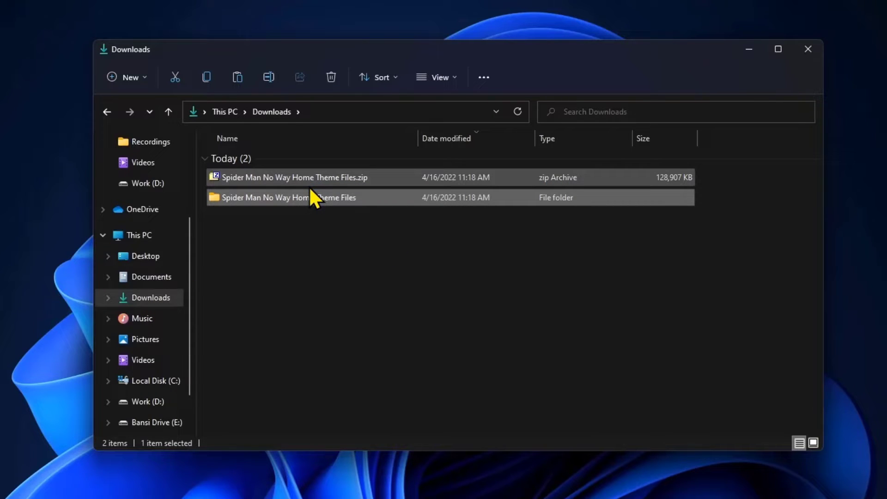
click(401, 256)
scroll(169, 345, down, 1)
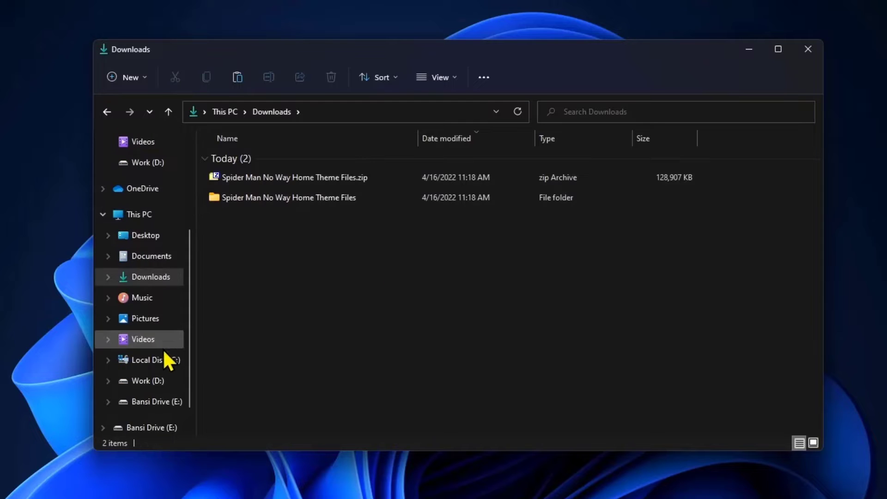
Return to the Spider Man No Way Home Theme Files folder on Local Disk (C:) and review its full contents.
click(158, 363)
double_click(289, 280)
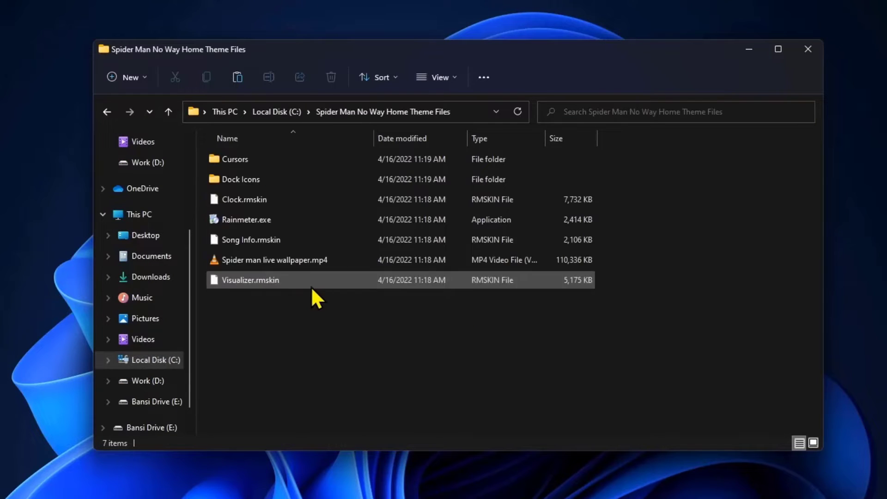
drag(281, 345, 272, 149)
click(105, 112)
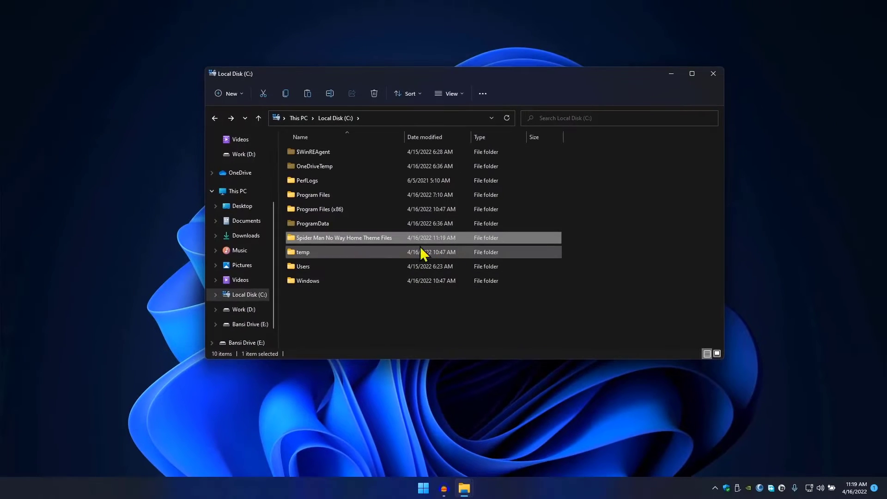
double_click(361, 240)
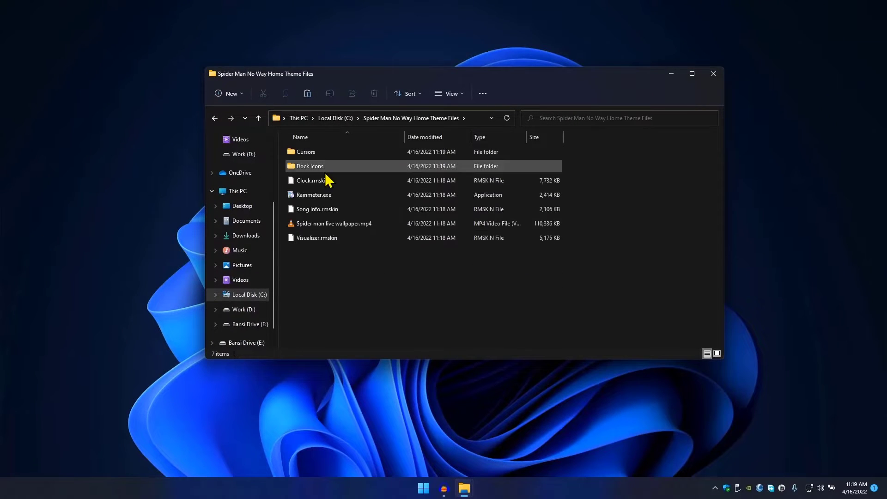
drag(327, 278, 328, 149)
click(385, 290)
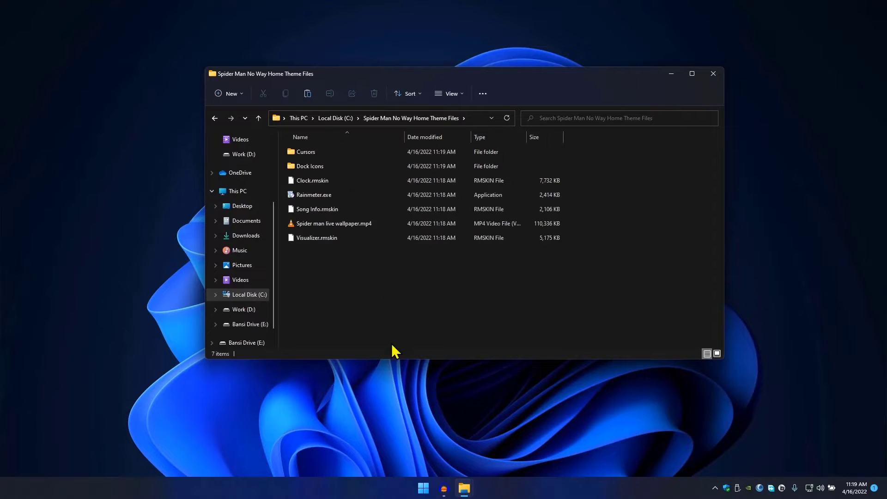
Search Windows for "store" and open the Microsoft Store.
click(423, 489)
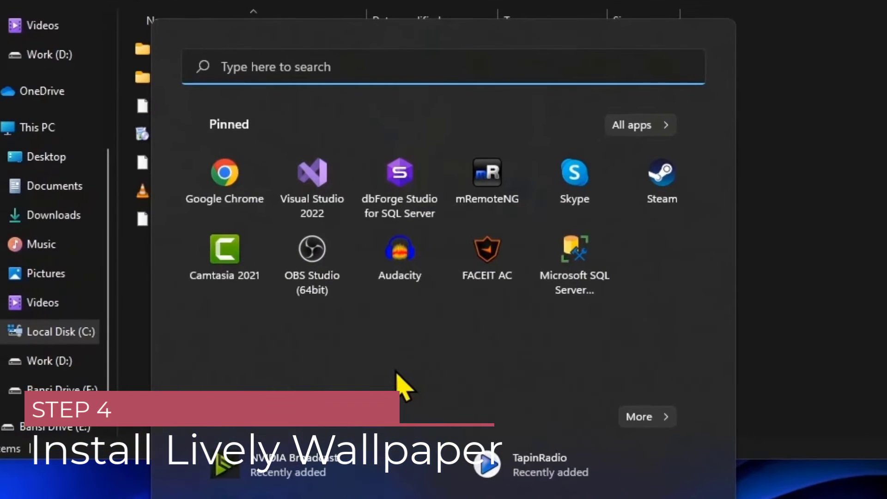
text(store)
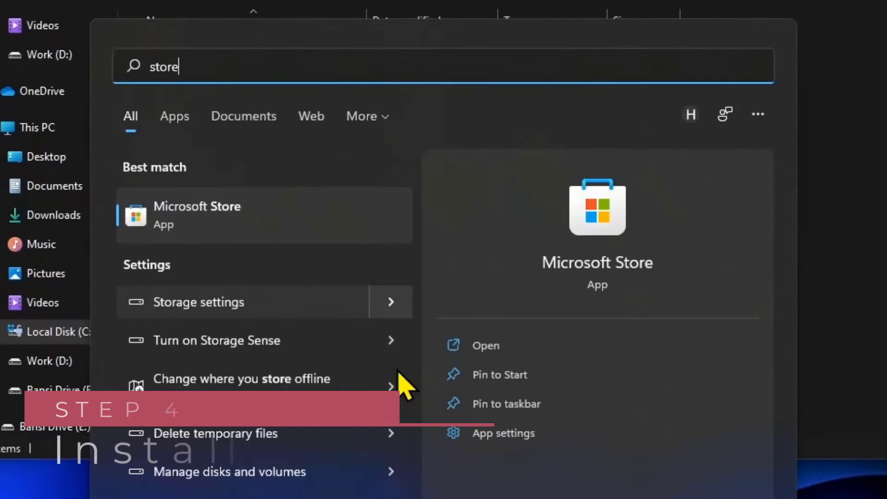
click(363, 234)
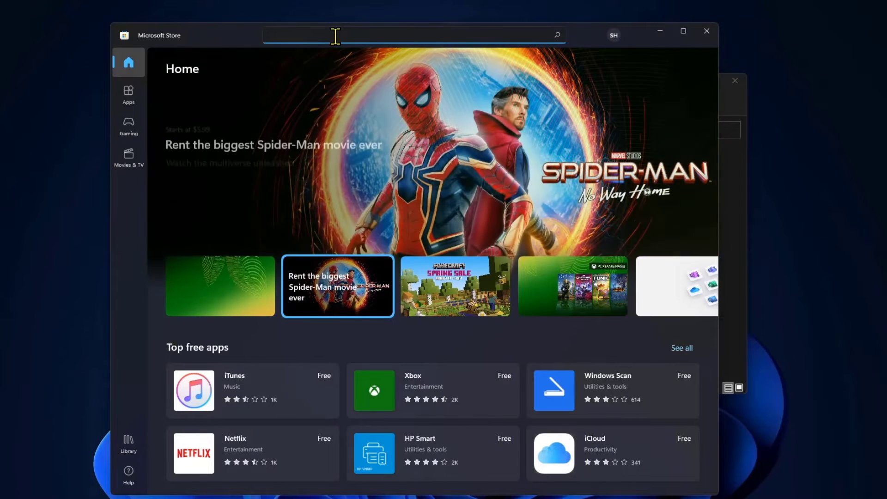
Search the store for "lively", install the Lively Wallpaper app and close the store.
text(t)
text(ively)
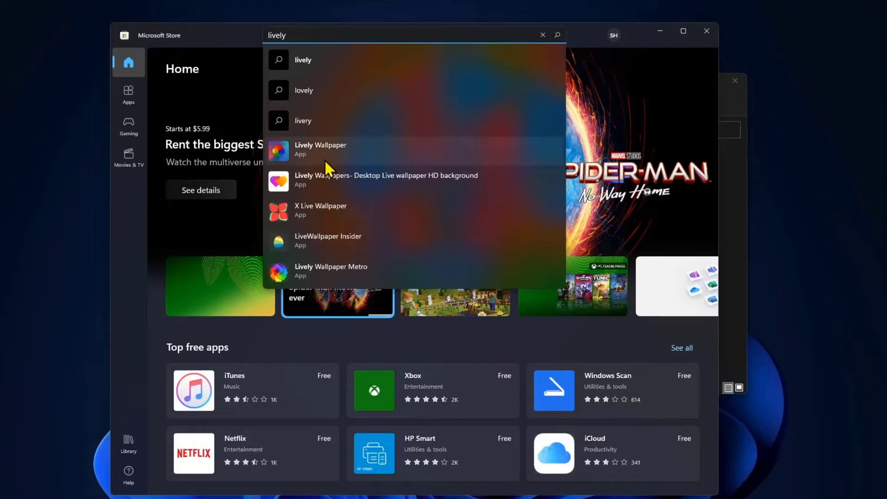
click(325, 161)
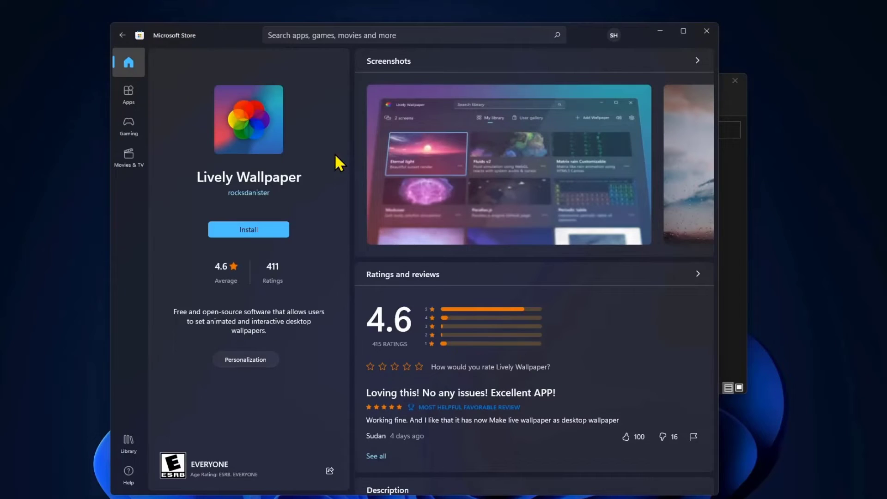
click(237, 229)
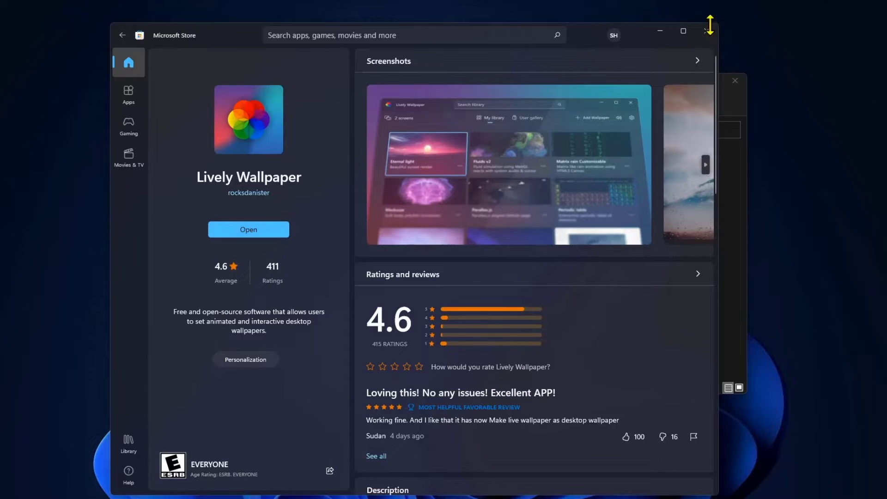
click(708, 34)
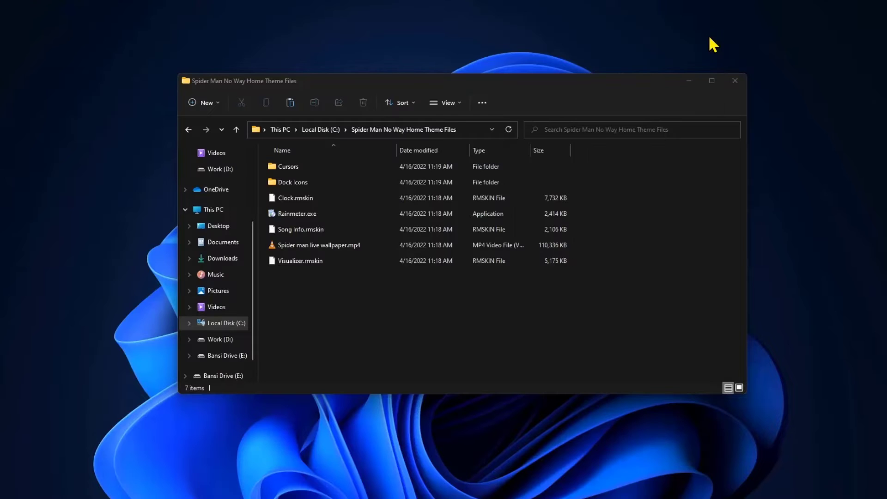
Minimize the theme files window and bring the opened Lively Wallpaper window to the middle of the desktop.
click(685, 84)
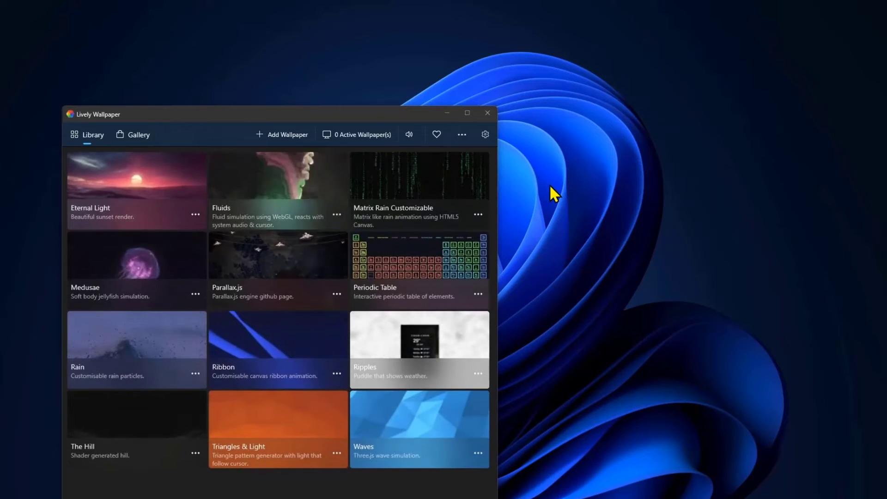
drag(375, 113, 508, 60)
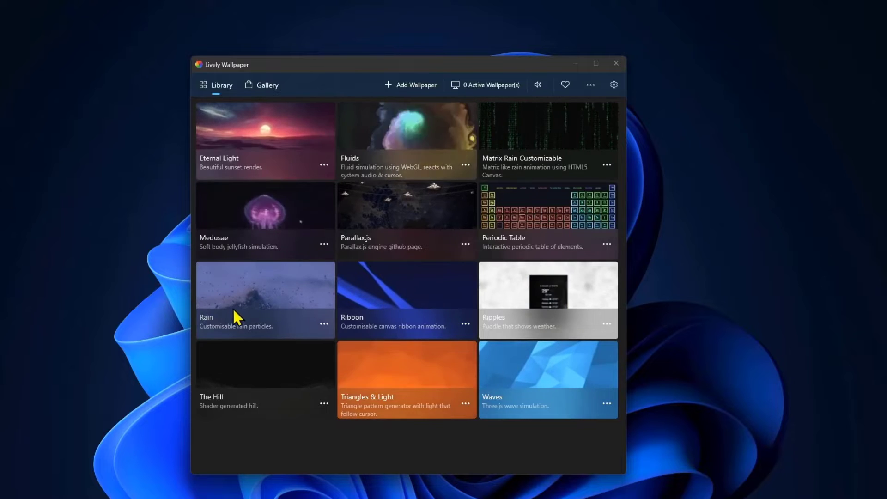
Apply the Rain wallpaper, view it on the clear desktop and restore the Lively Wallpaper window.
double_click(248, 289)
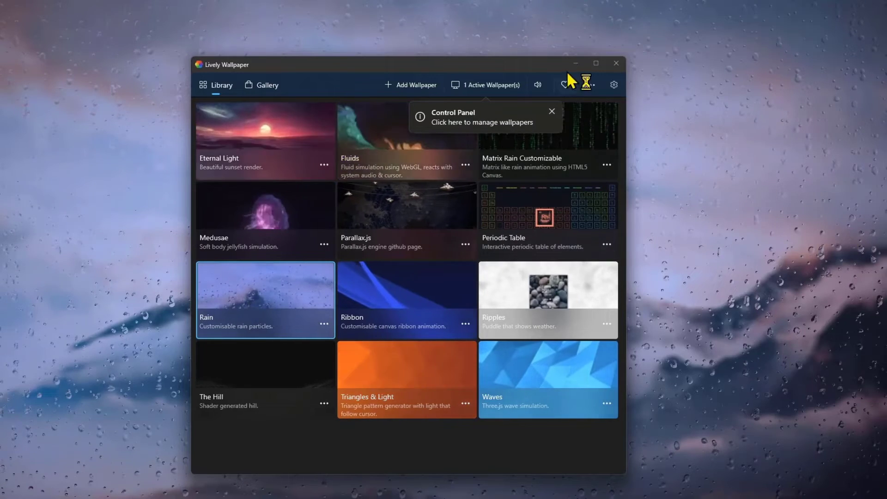
click(575, 64)
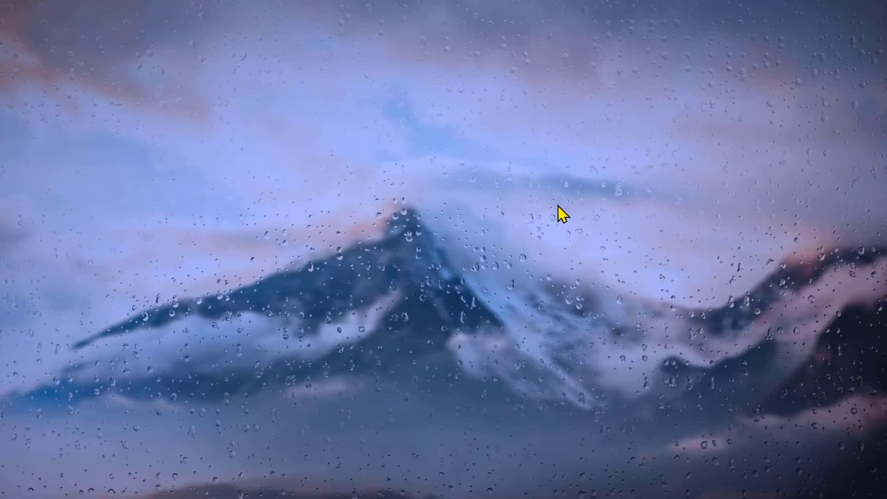
click(472, 497)
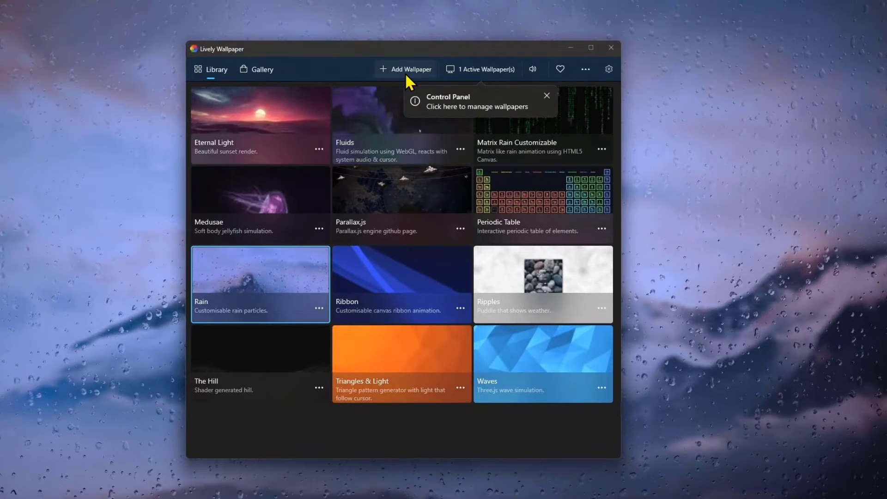
Add Spider man live wallpaper.mp4 from the Spider Man No Way Home Theme Files folder on Local Disk (C:) as the wallpaper.
click(406, 73)
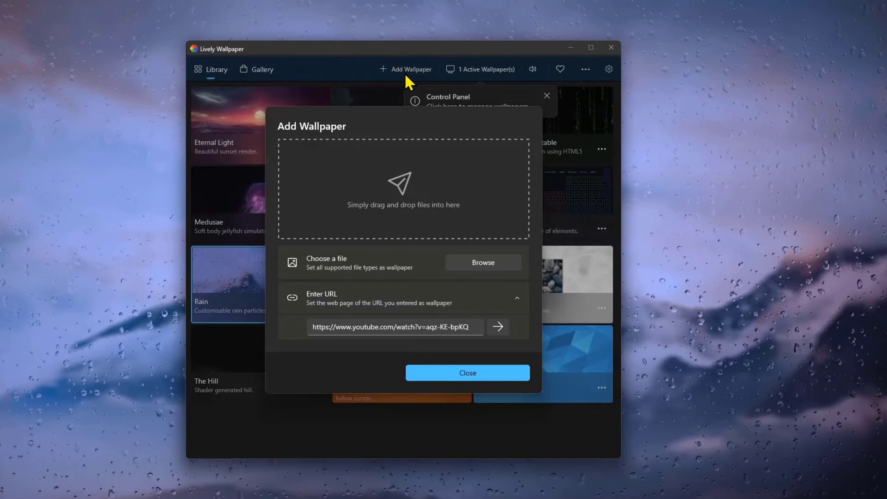
click(483, 263)
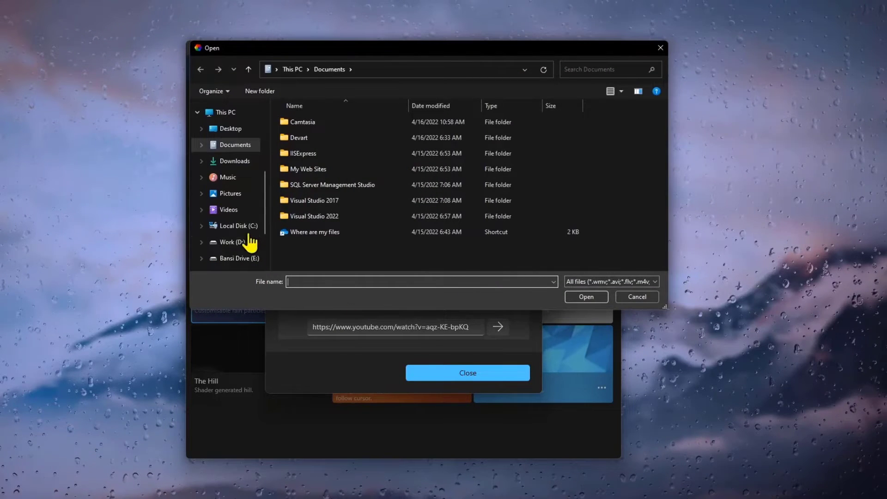
click(244, 226)
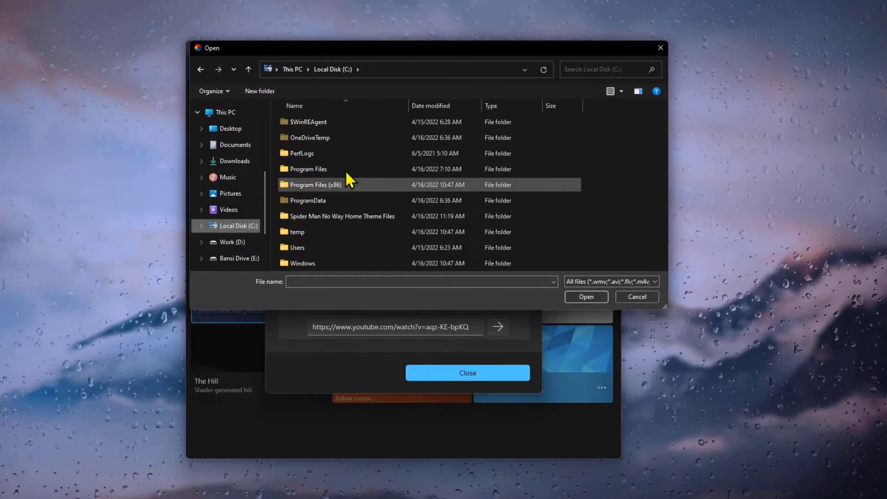
click(332, 215)
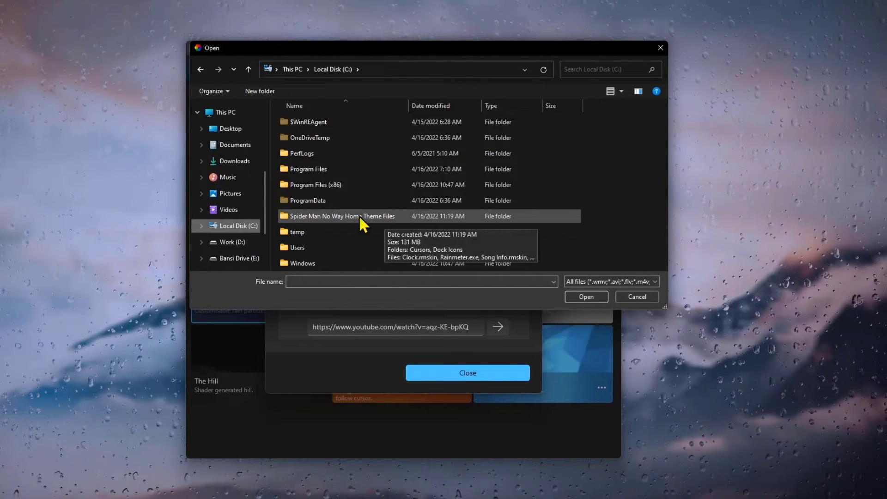
double_click(311, 216)
click(294, 171)
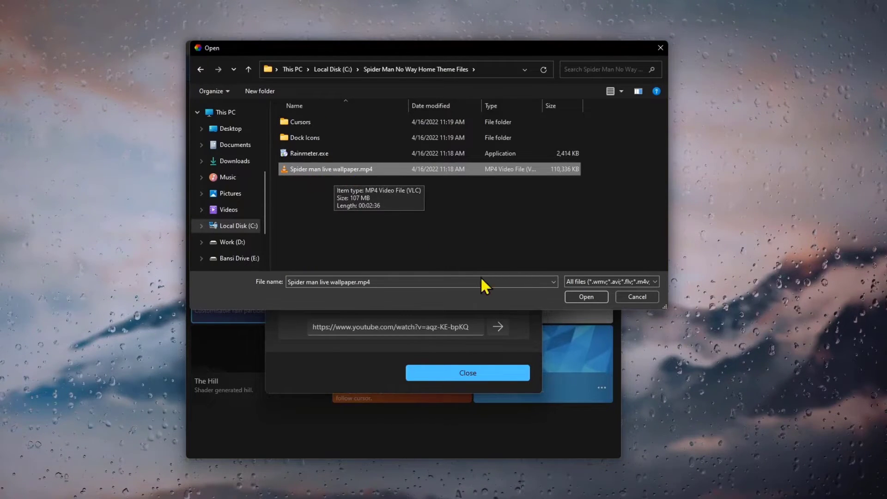
click(573, 297)
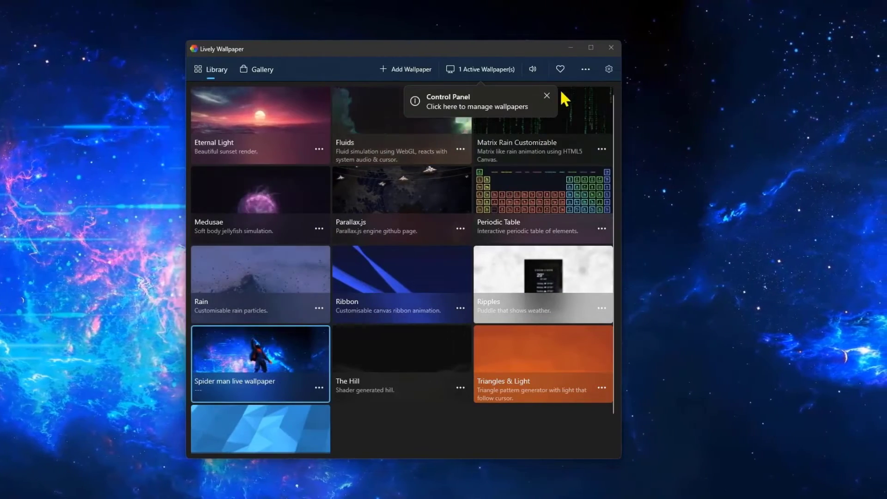
Minimize the Lively Wallpaper window, bring up the Spider Man No Way Home Theme Files folder and move it slightly higher on the desktop.
click(570, 48)
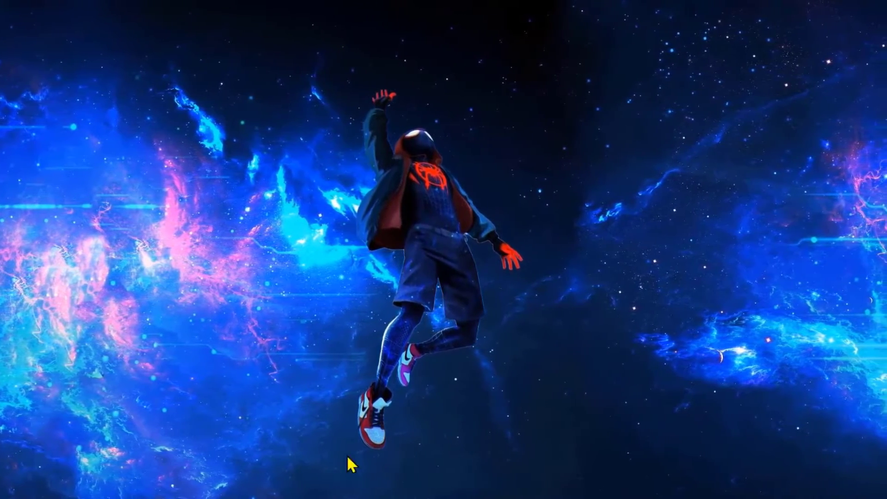
mouse_move(451, 496)
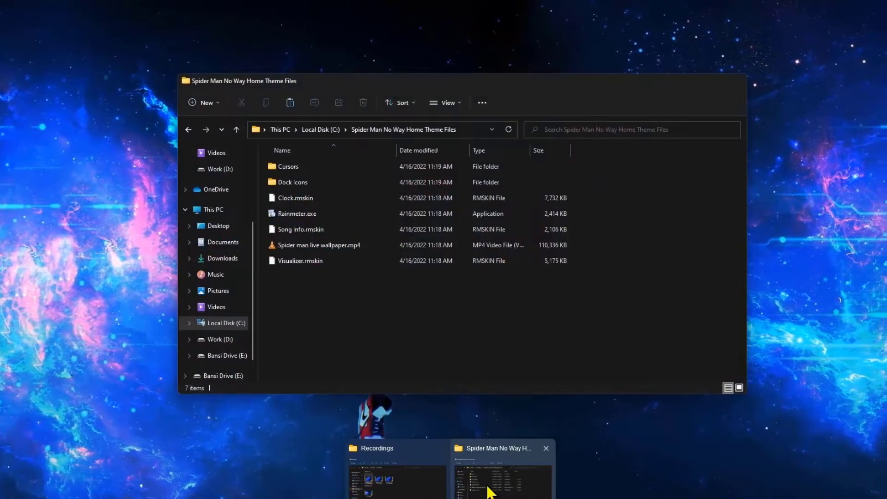
click(489, 492)
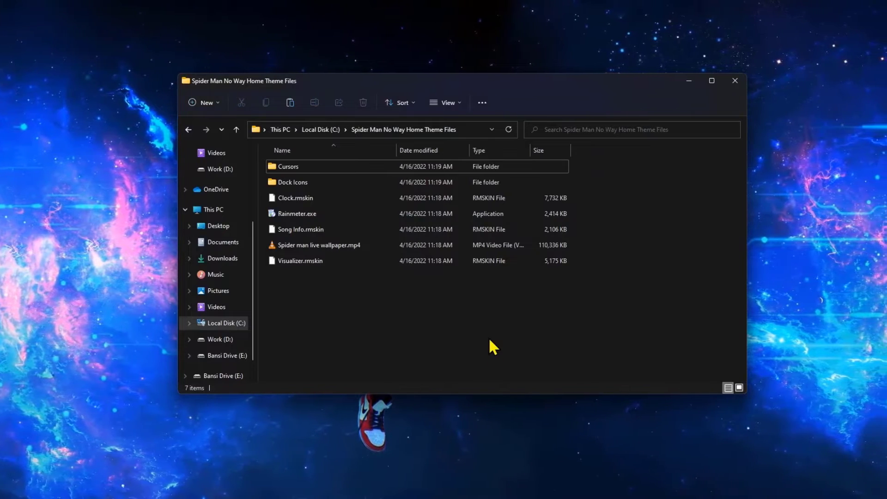
drag(448, 83, 447, 65)
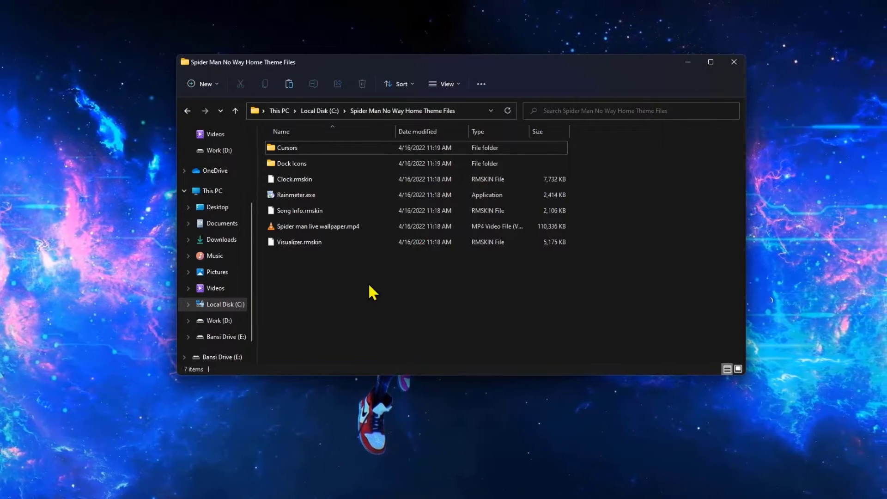
Install Rainmeter from Rainmeter.exe in English to C:\Program Files\Rainmeter, with the 64-bit version and launch on startup enabled.
click(303, 197)
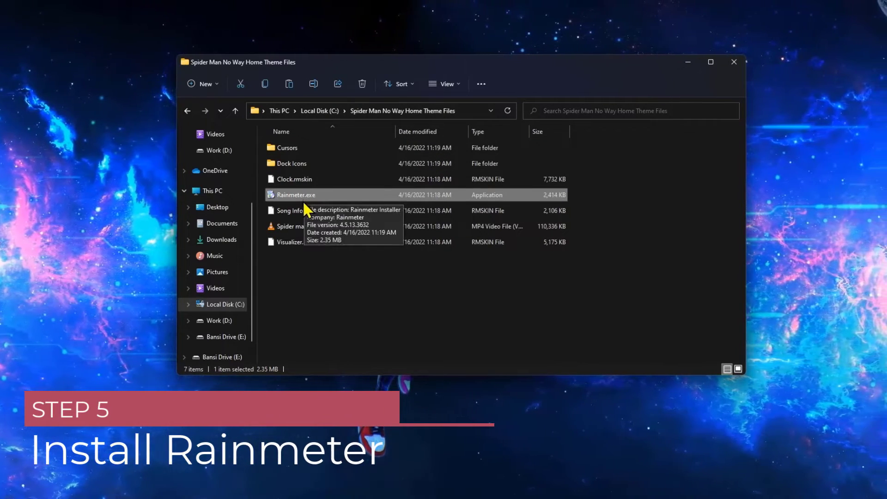
double_click(352, 196)
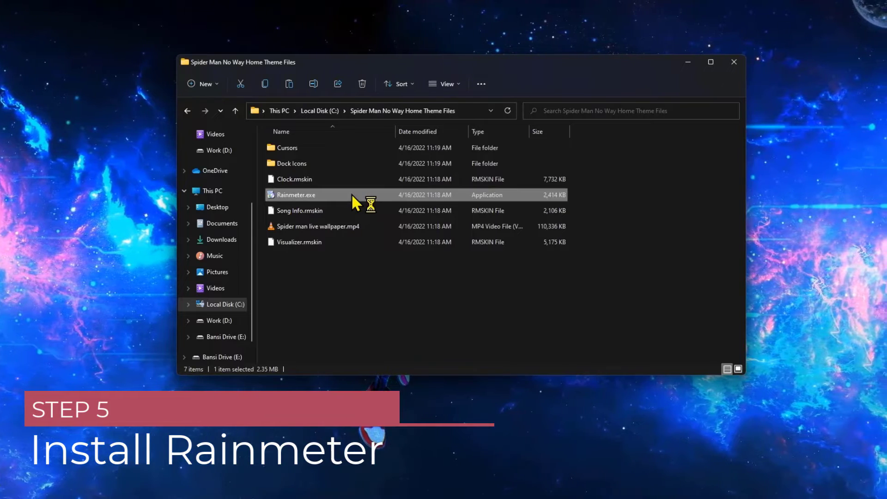
click(450, 288)
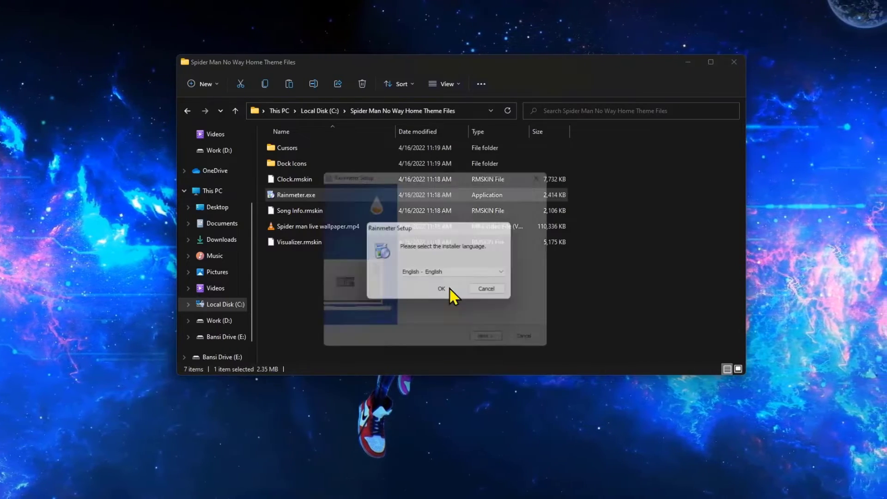
click(491, 348)
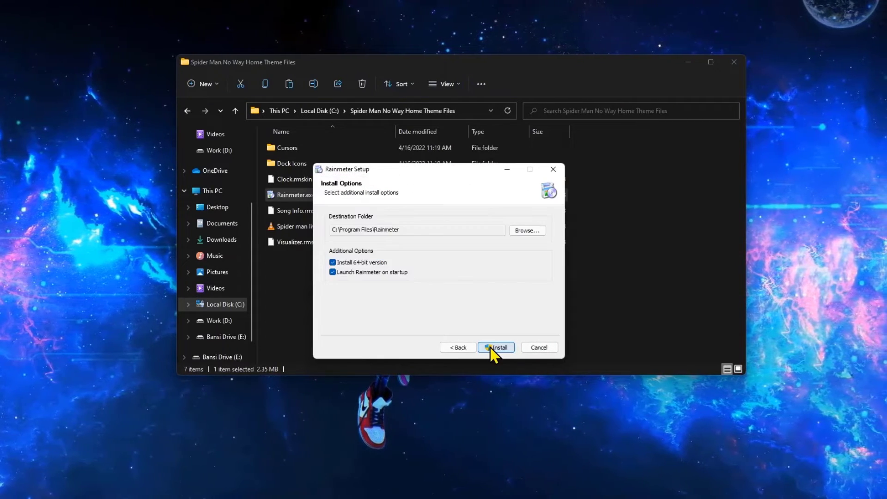
click(491, 347)
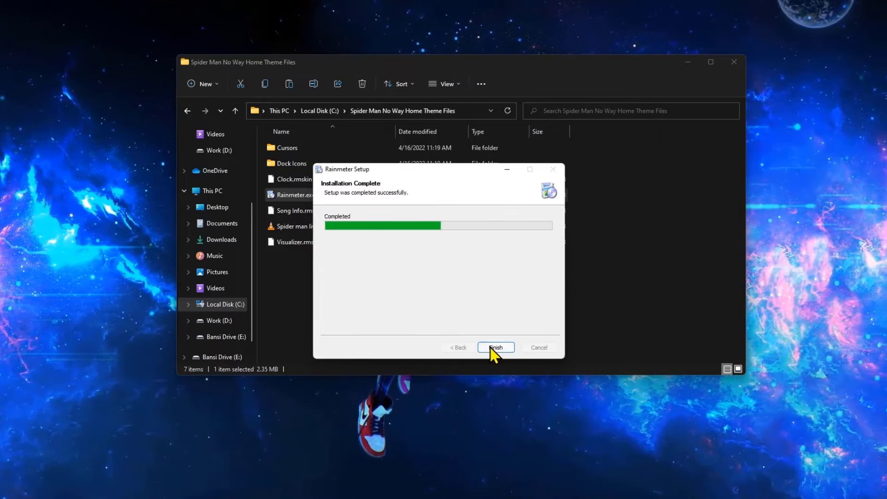
click(491, 347)
click(490, 348)
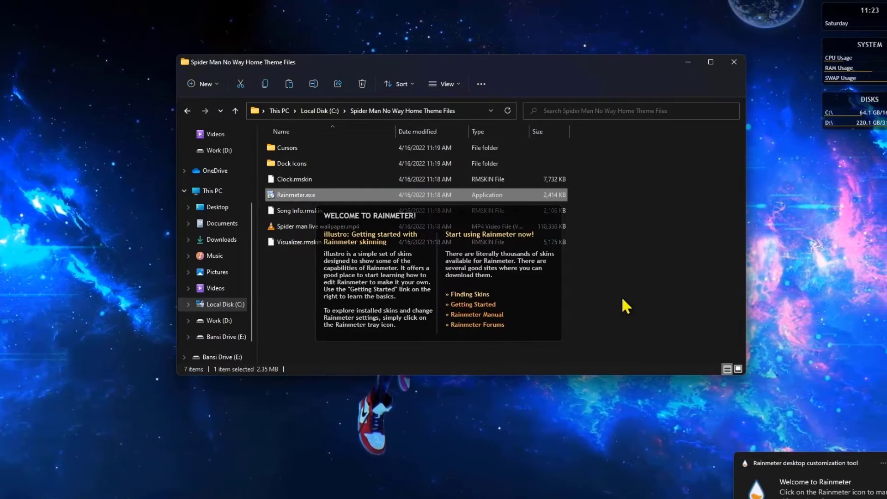
Minimize the theme files folder and unload the default illustro welcome, disks, system and clock skins from the desktop.
click(681, 64)
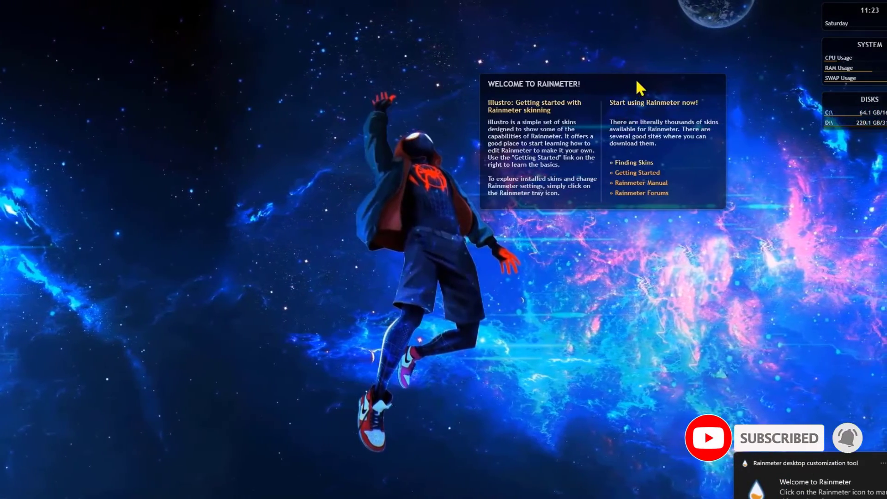
right_click(636, 79)
click(661, 196)
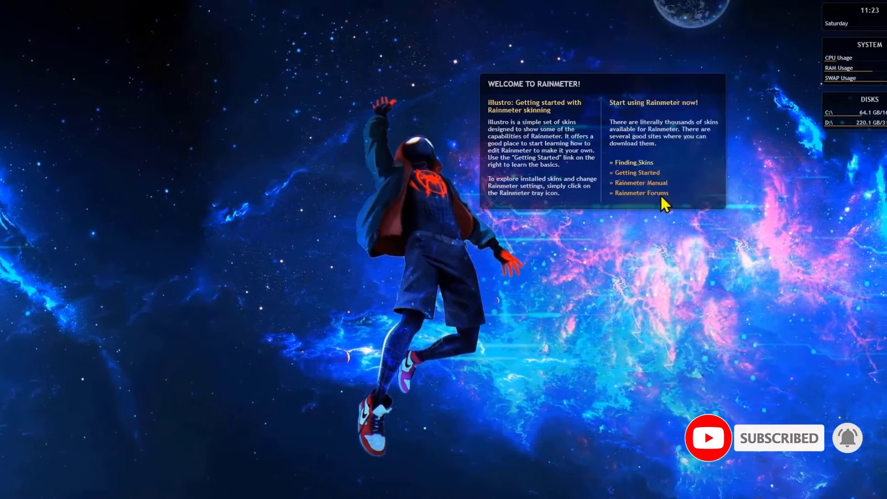
right_click(826, 96)
click(854, 214)
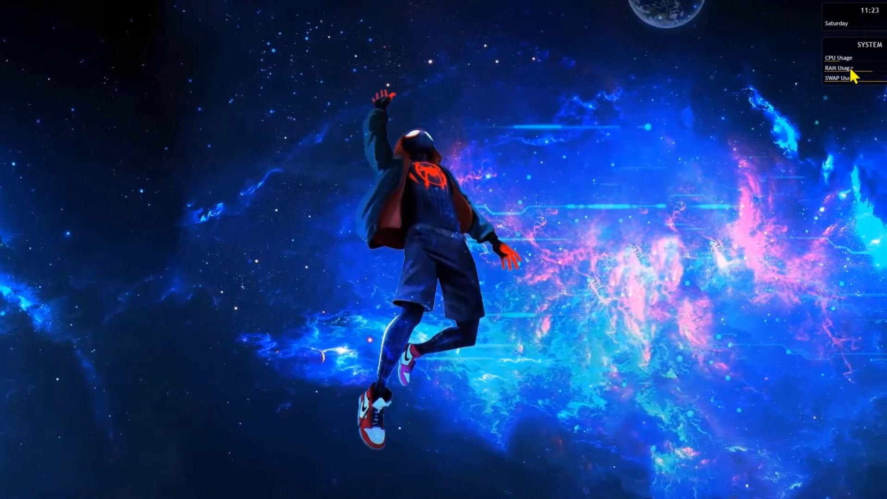
right_click(855, 73)
click(860, 182)
right_click(856, 23)
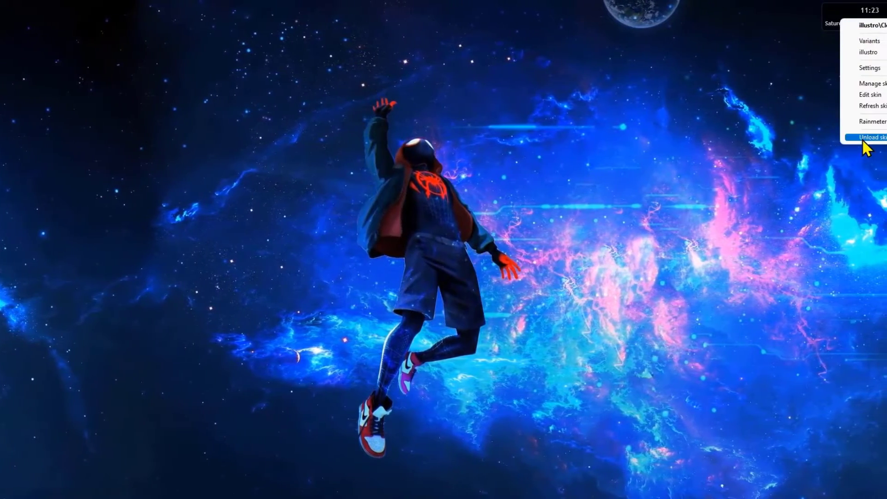
click(862, 138)
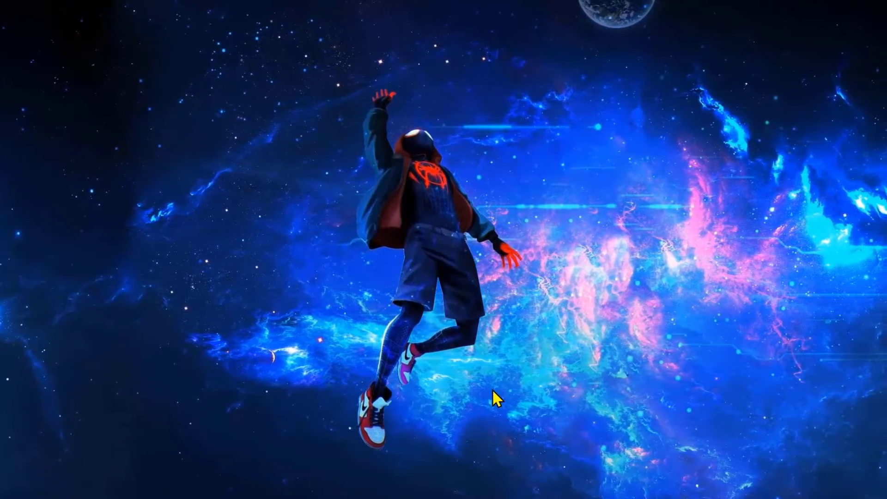
Install the iOS Clock skin from Clock.rmskin in the theme files folder, and minimize the folder window.
mouse_move(450, 498)
click(525, 483)
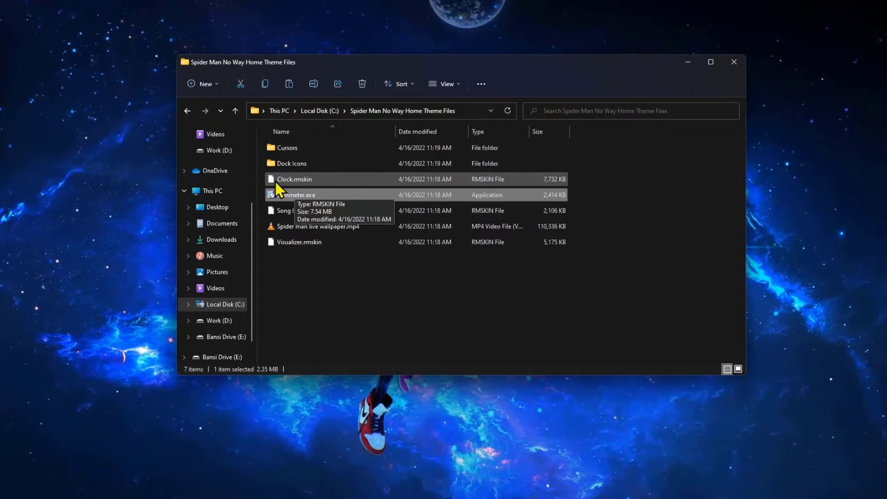
double_click(292, 180)
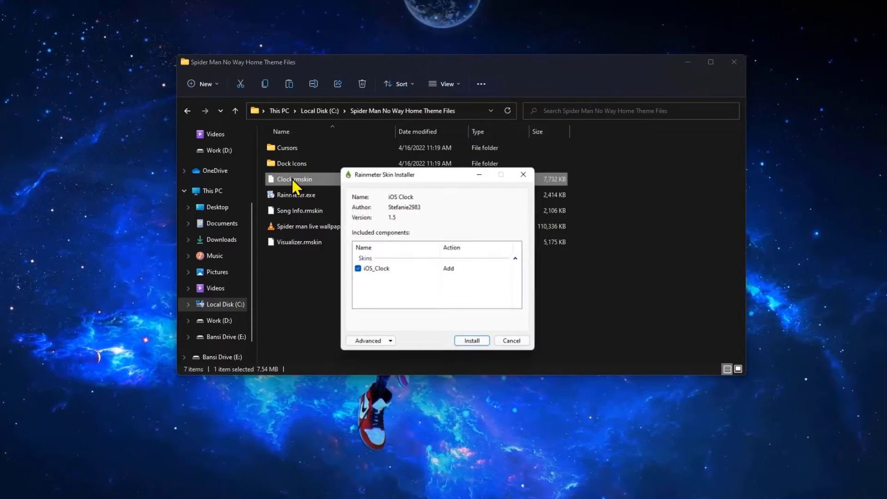
click(474, 346)
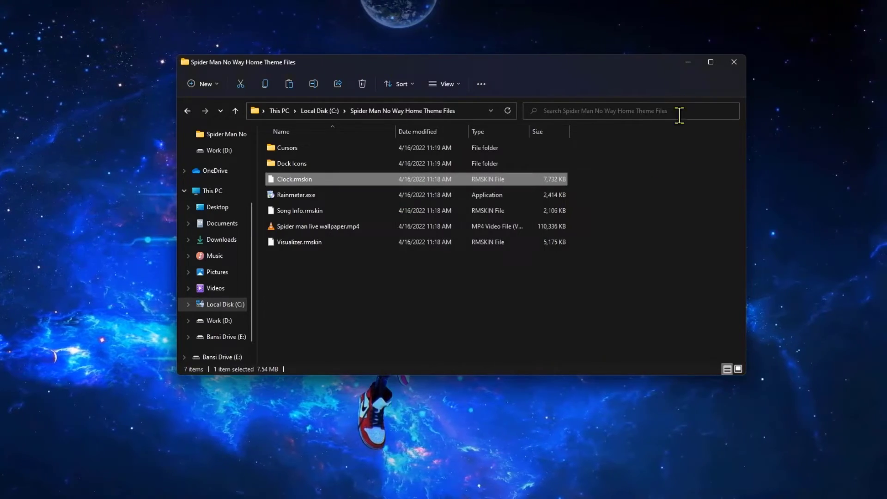
click(687, 68)
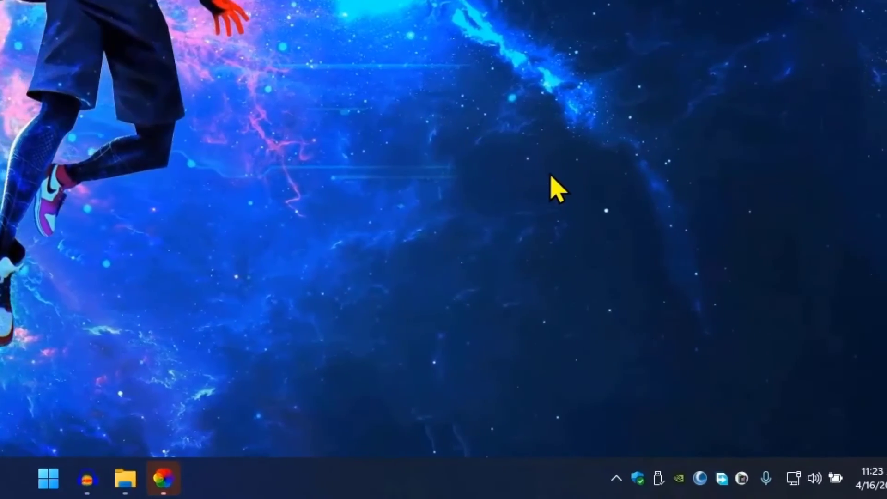
Open the Rainmeter manager from the hidden background apps and load clock_small.ini from the iOS_Clock skin folder.
click(616, 478)
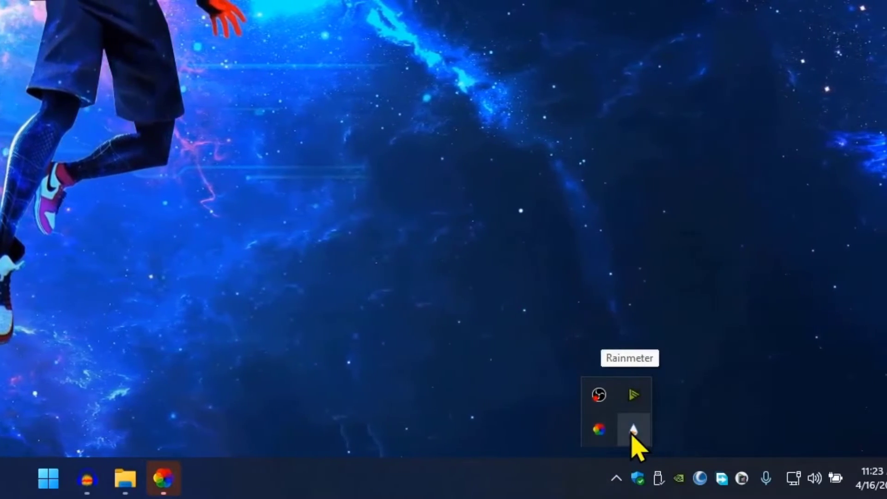
click(633, 430)
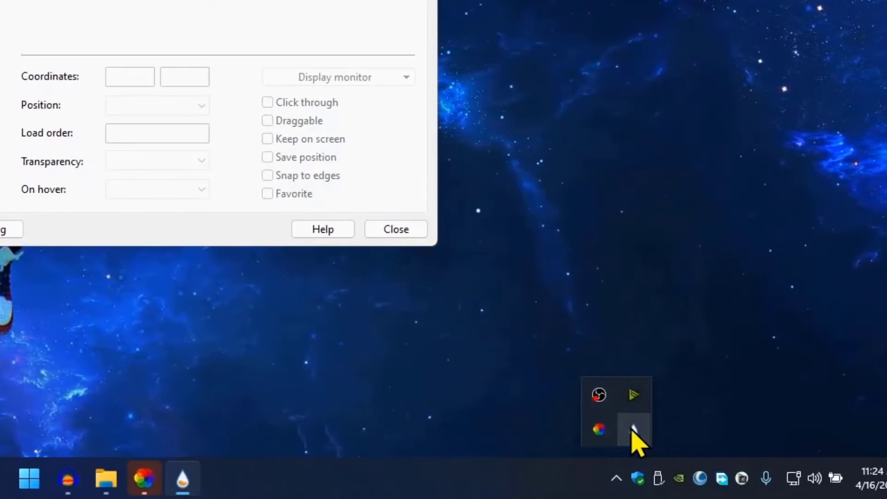
drag(106, 0, 460, 0)
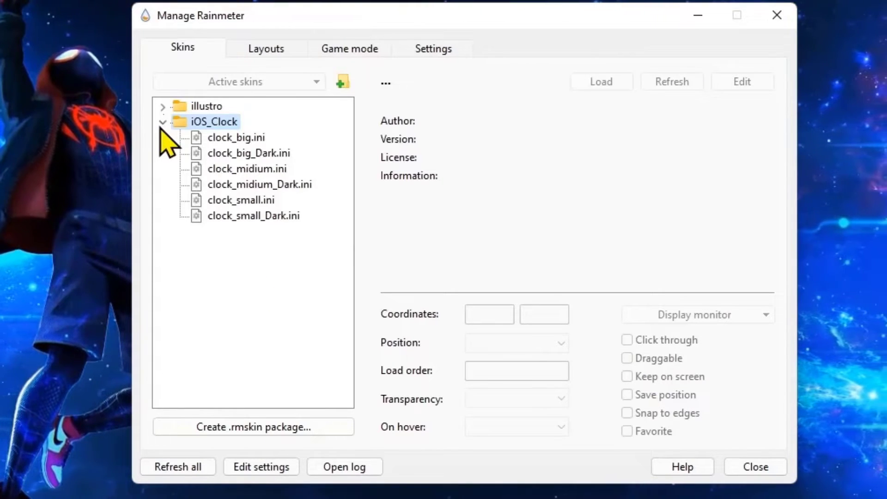
double_click(255, 204)
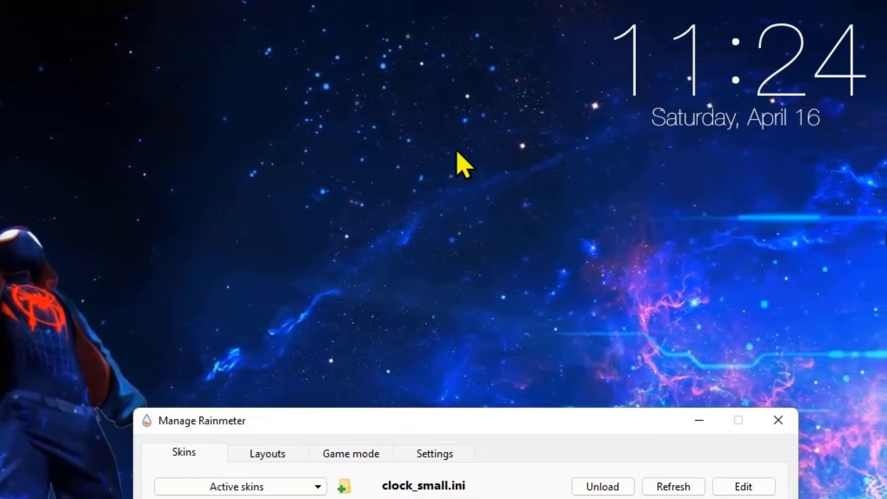
Place the clock skin left of the Spider-Man figure at about coordinates 344, 459, and minimize the Manage Rainmeter window.
drag(578, 421, 618, 333)
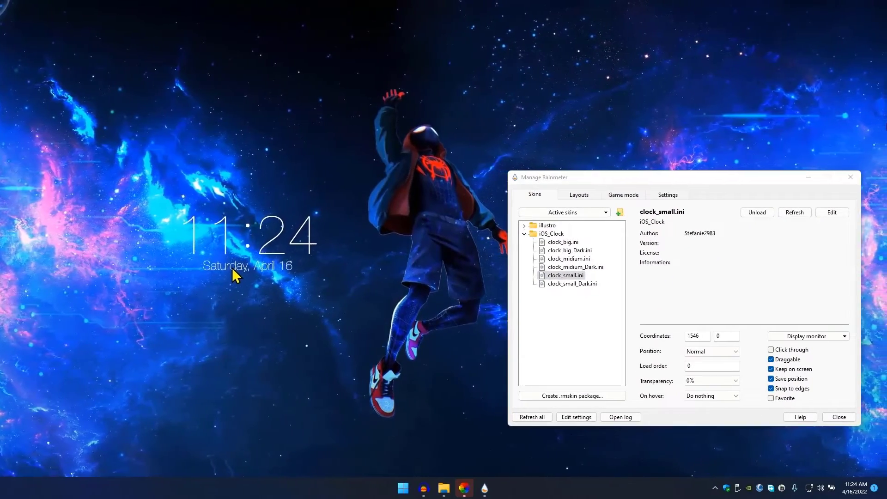
drag(233, 270, 235, 277)
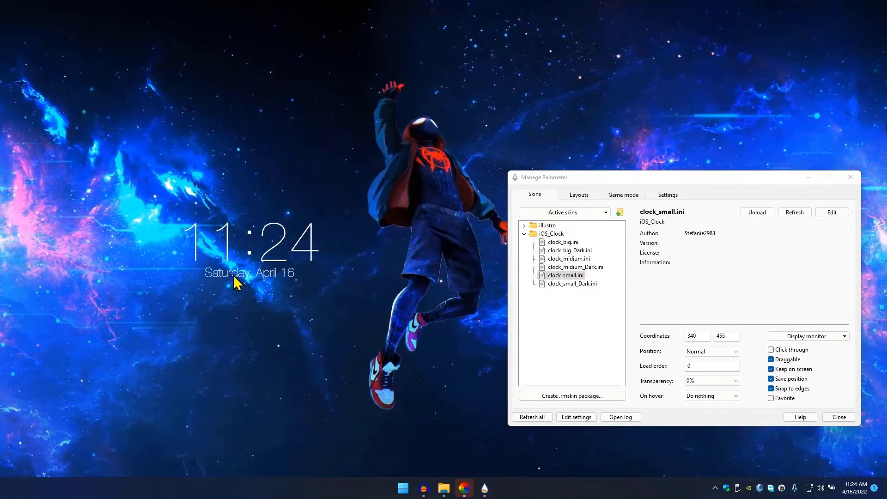
drag(601, 180, 520, 340)
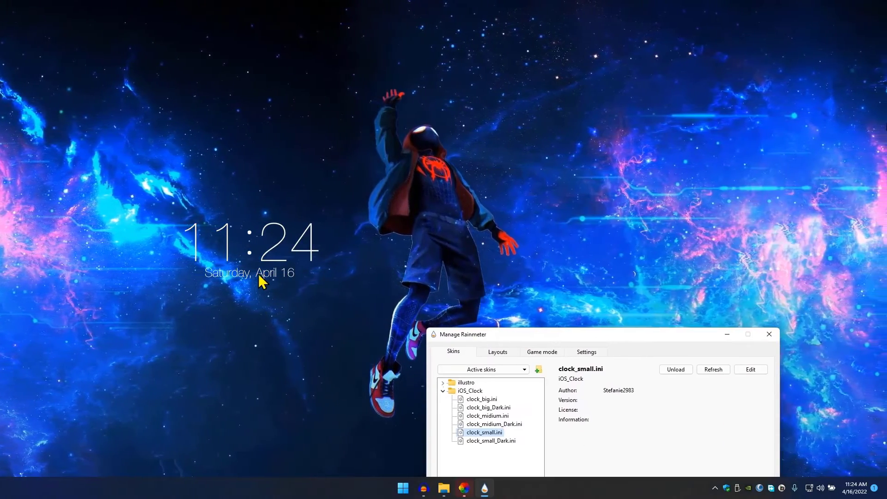
drag(263, 277, 262, 276)
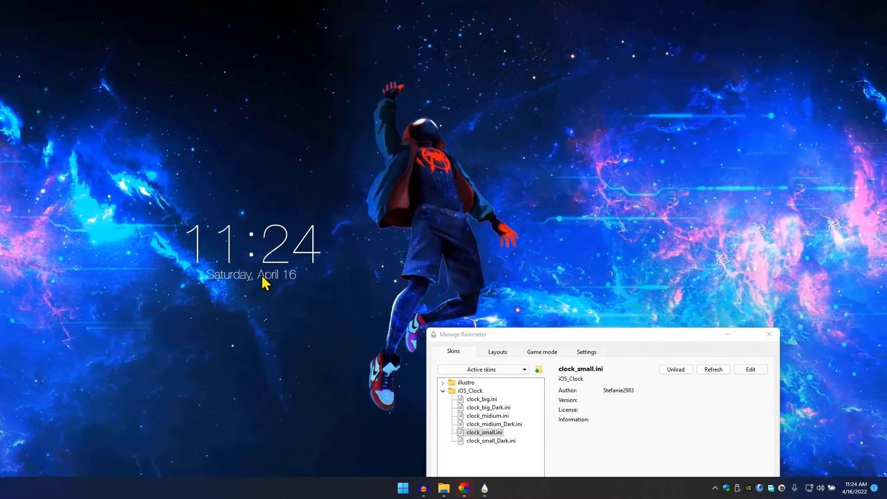
drag(608, 330, 601, 175)
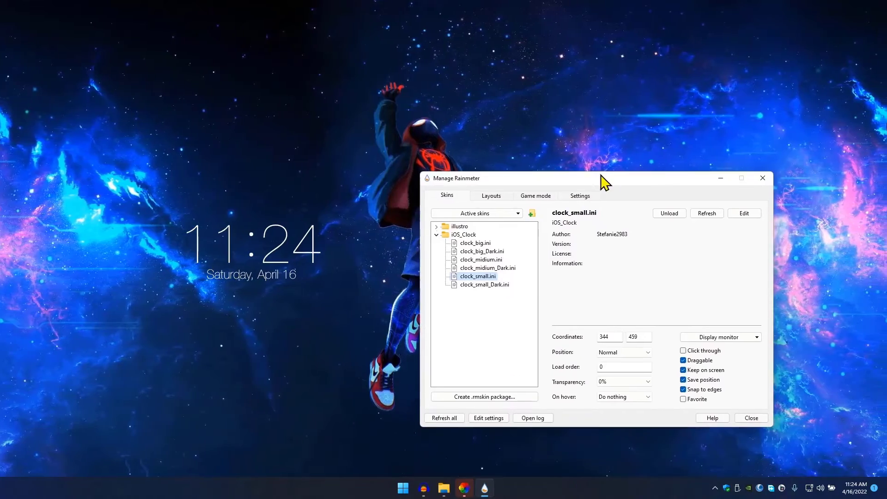
click(721, 178)
Install the Cleartext skin from Song Info.rmskin in the theme files folder, with its included skins set to load.
mouse_move(443, 490)
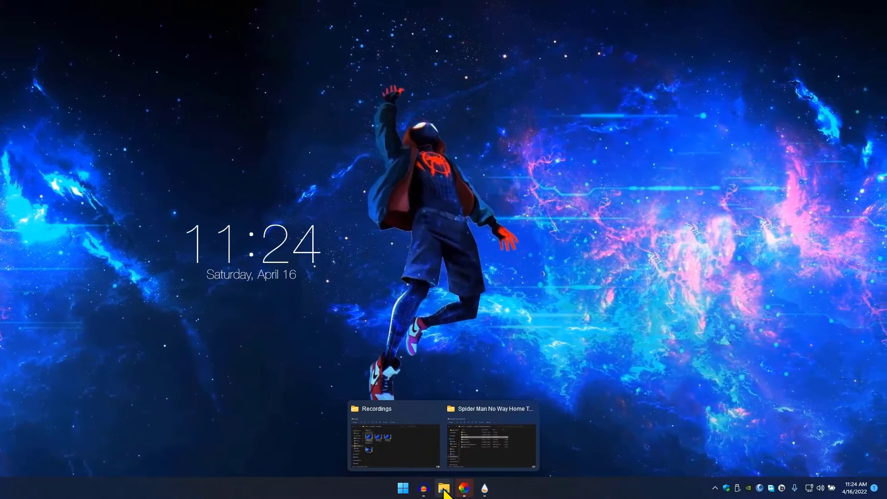
click(476, 442)
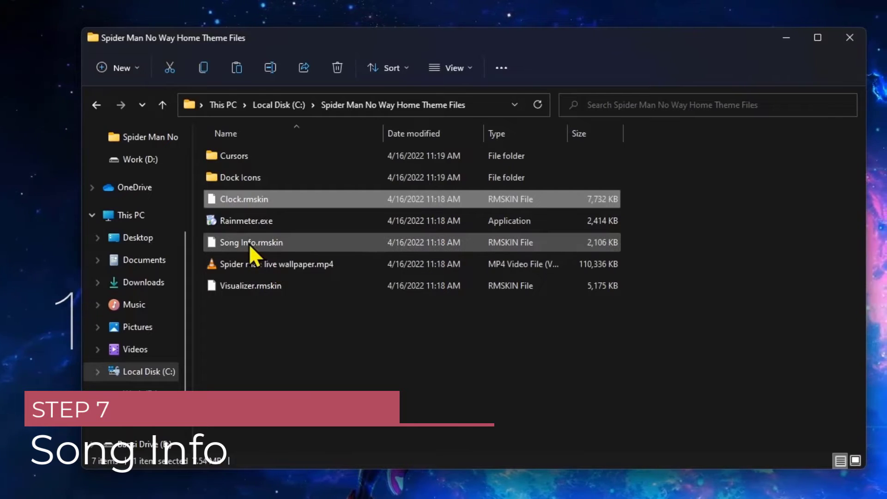
click(222, 247)
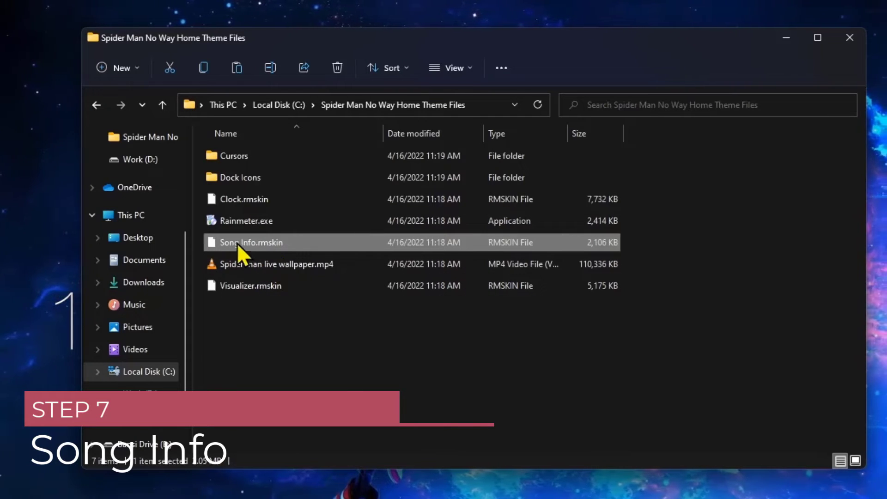
double_click(289, 246)
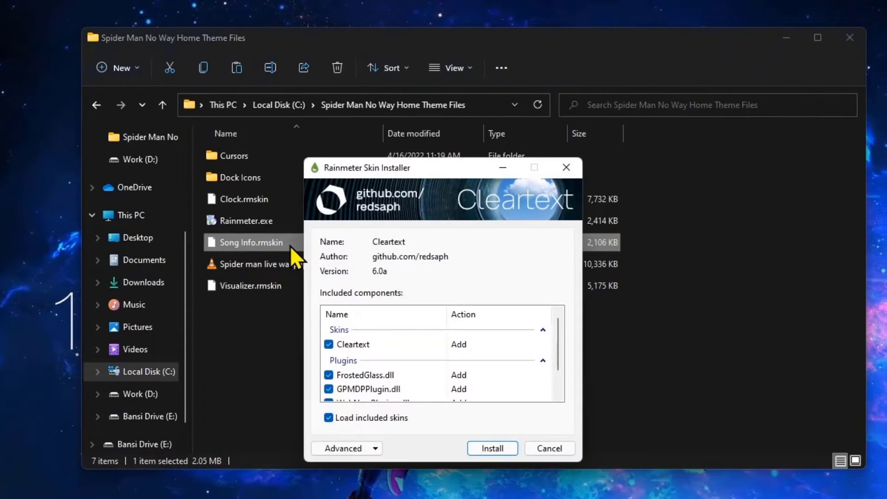
click(495, 447)
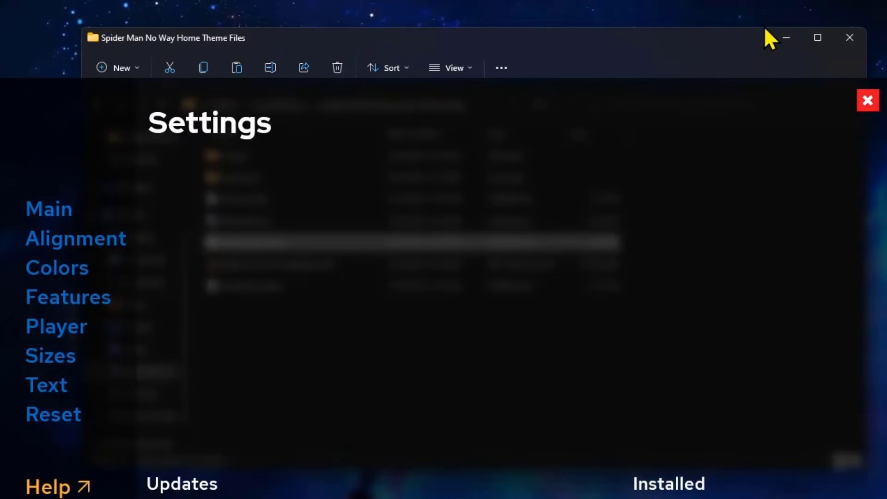
Minimize the theme files folder, load Cleartext.ini from the Cleartext skin folder in the Rainmeter manager, and allow Rainmeter through the firewall on public networks.
click(772, 38)
drag(296, 96, 345, 41)
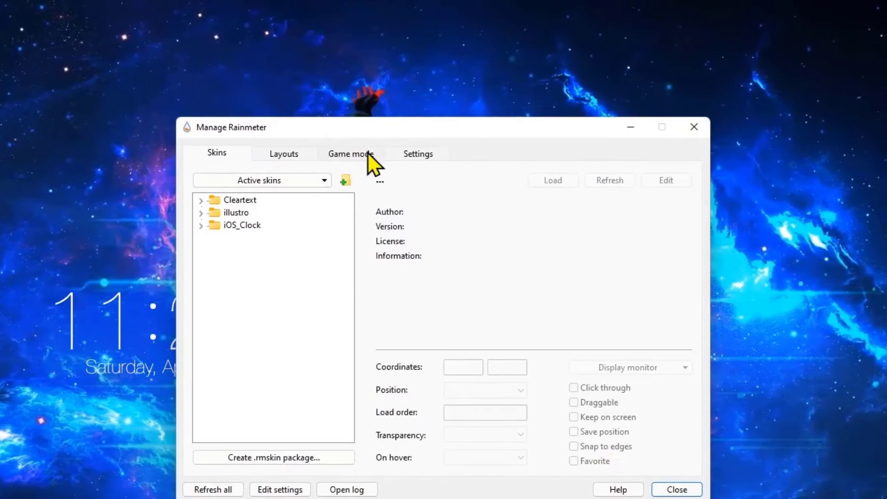
drag(385, 131, 346, 238)
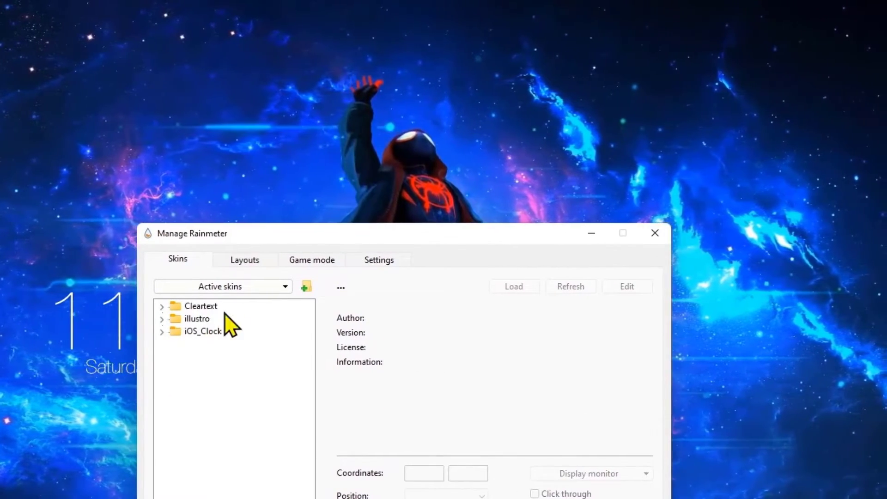
click(162, 306)
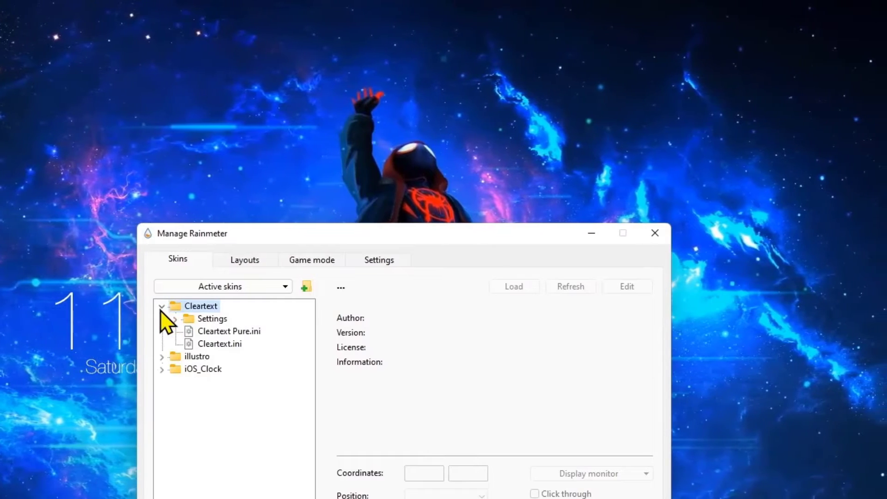
click(223, 345)
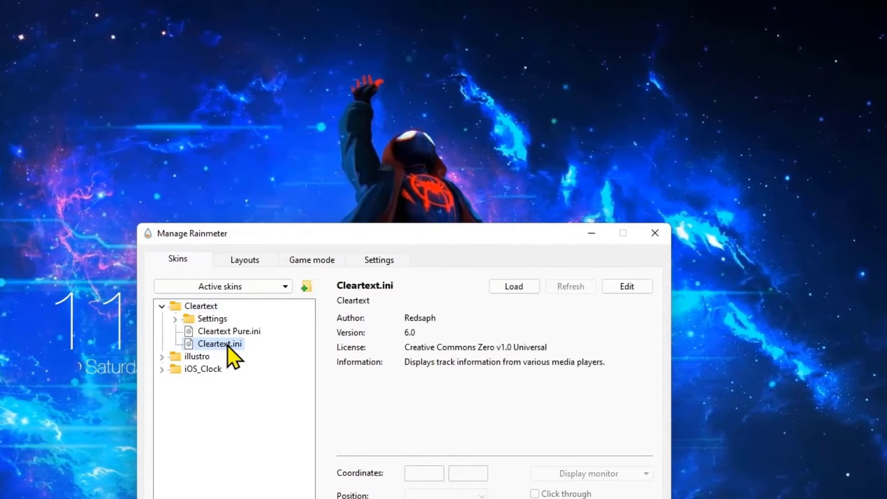
double_click(228, 347)
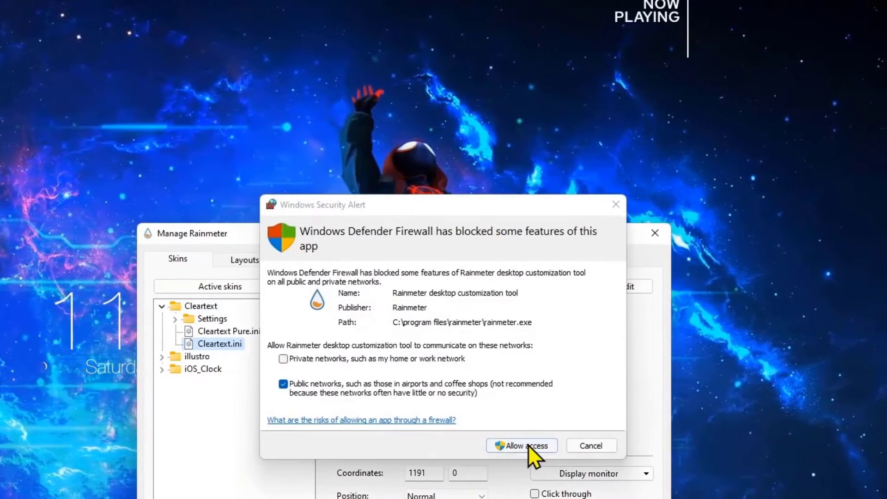
click(532, 445)
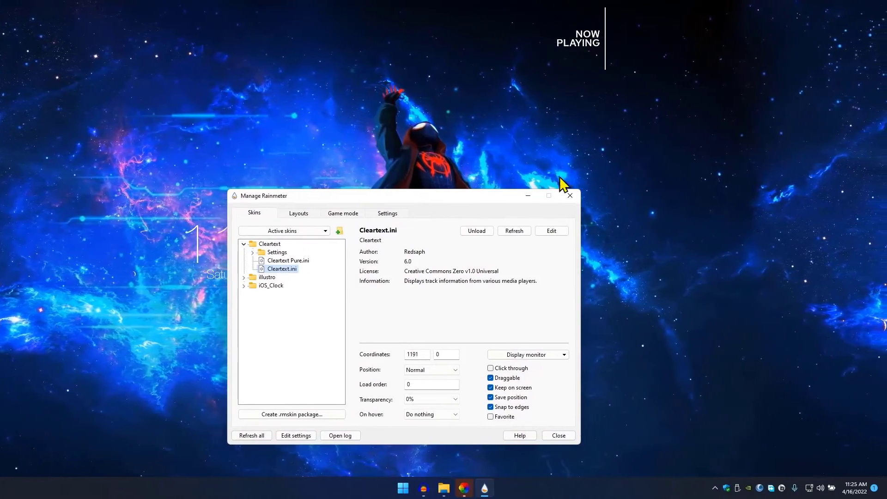
Place the Now Playing skin beside the Spider-Man figure's lowered hand at about coordinates 1169, 444, and minimize the Manage Rainmeter window.
drag(483, 197, 344, 208)
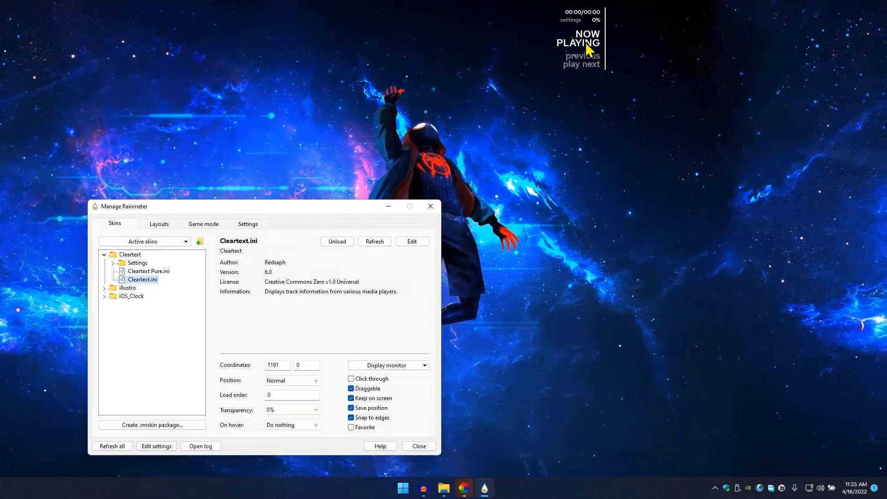
drag(587, 58, 583, 248)
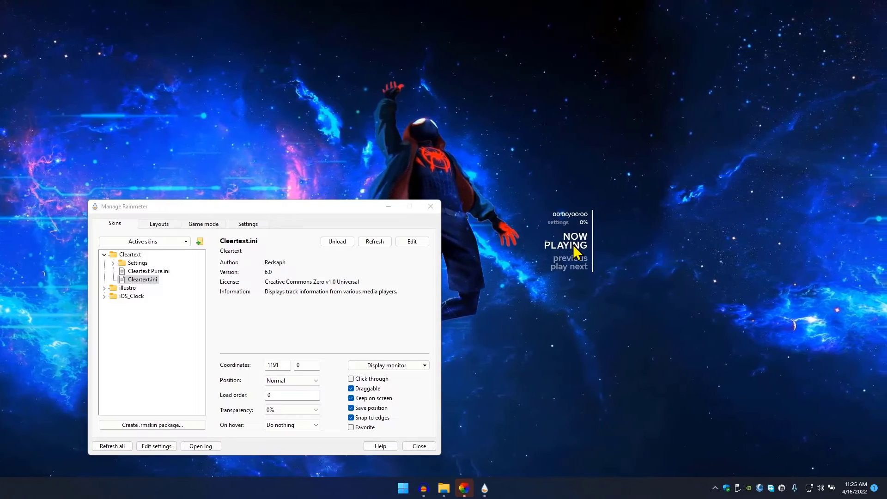
drag(323, 208, 305, 350)
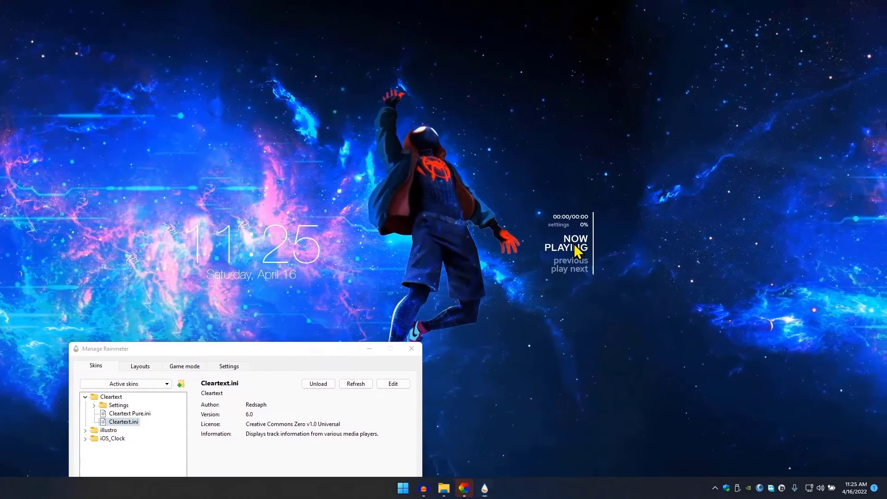
drag(575, 247, 575, 244)
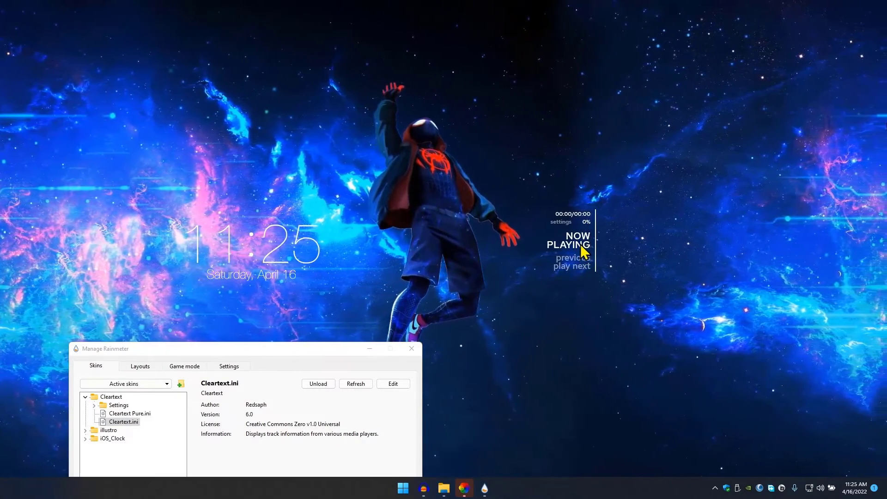
drag(285, 356, 476, 149)
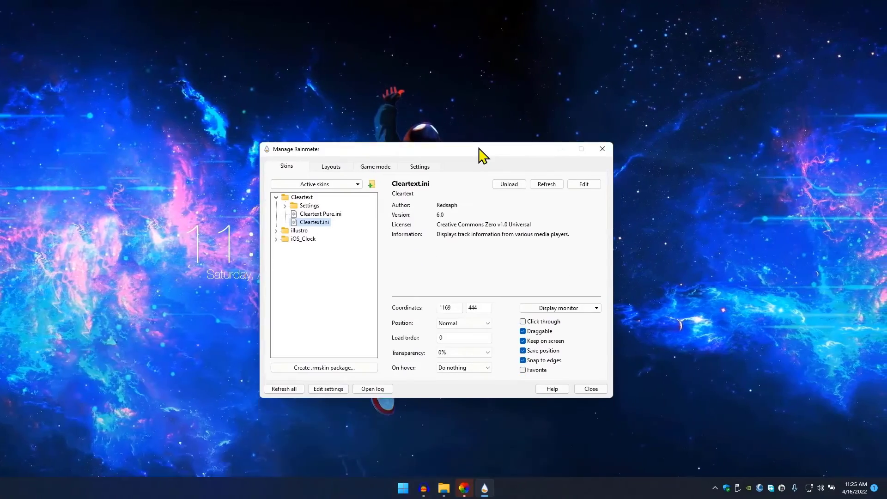
click(558, 141)
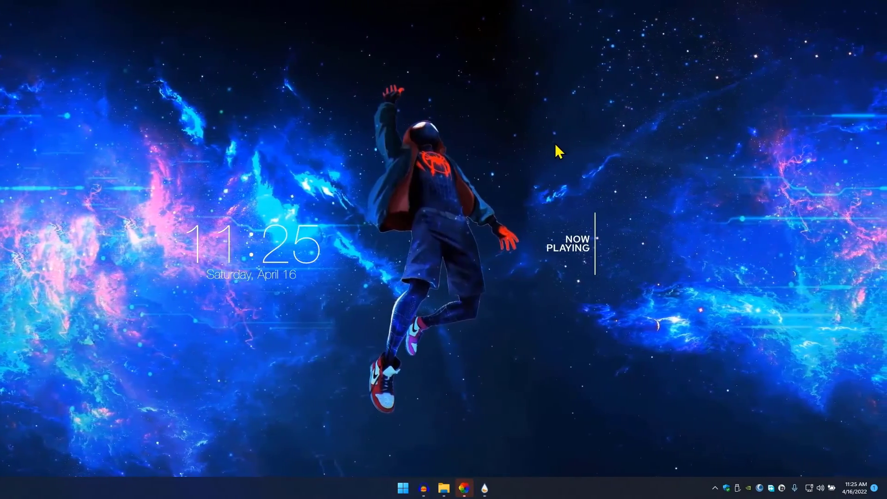
mouse_move(586, 238)
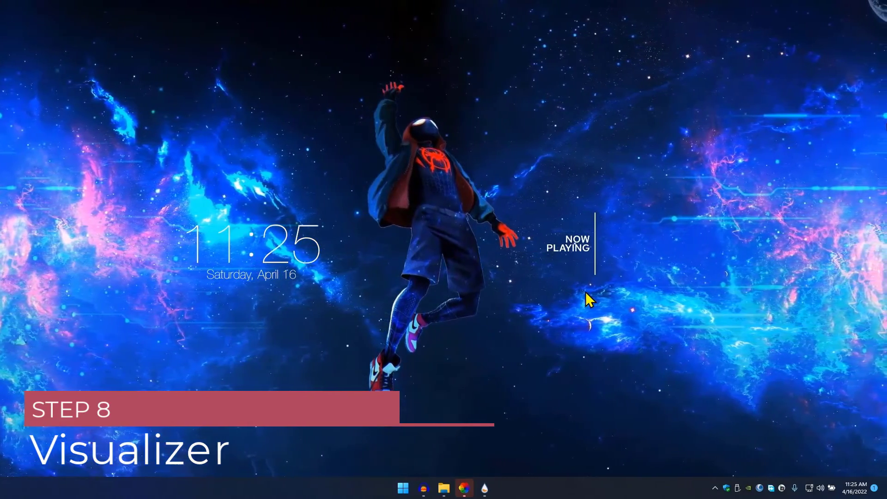
Install the Monstercat Visualizer skin from Visualizer.rmskin in the theme files folder, with its included skins set to load, and minimize the folder.
mouse_move(445, 490)
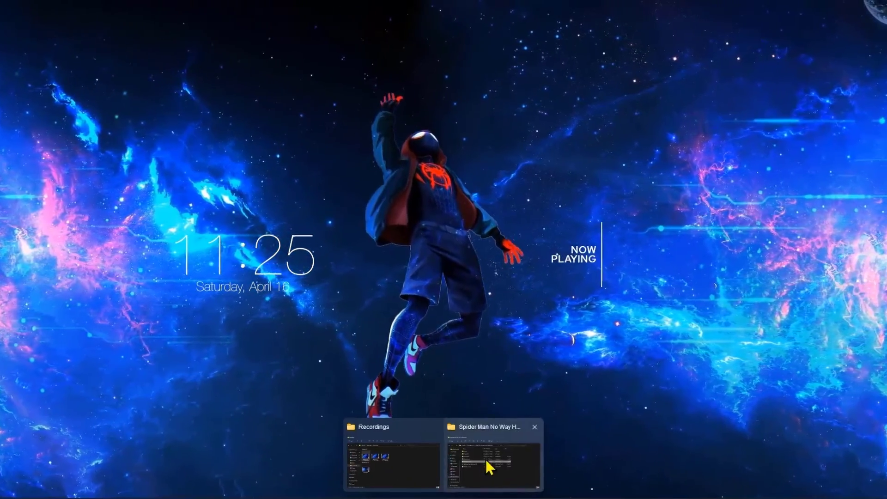
click(485, 467)
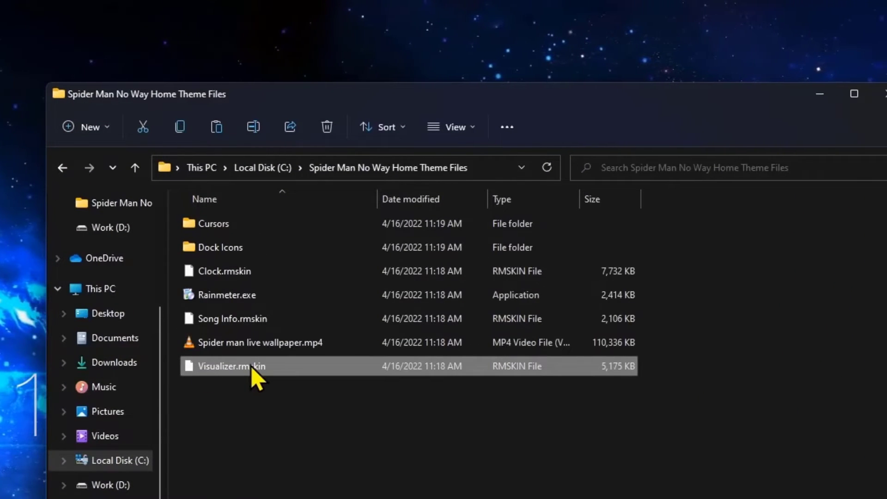
double_click(234, 375)
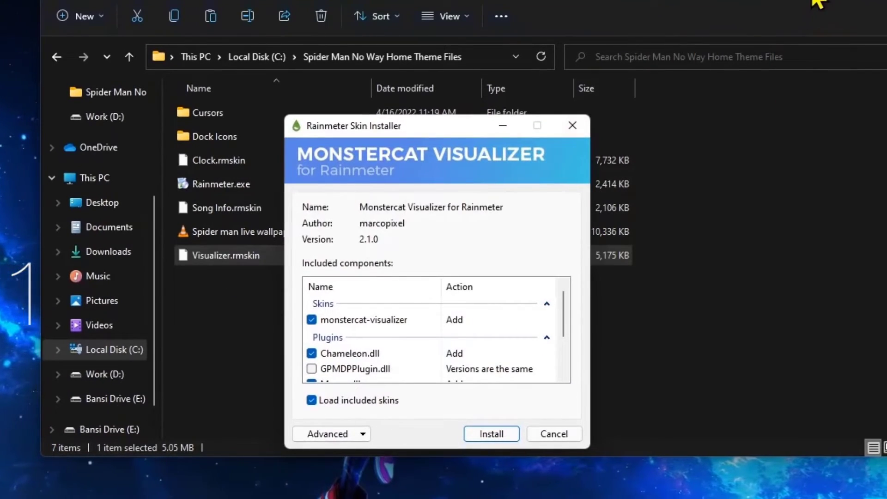
click(815, 1)
click(483, 434)
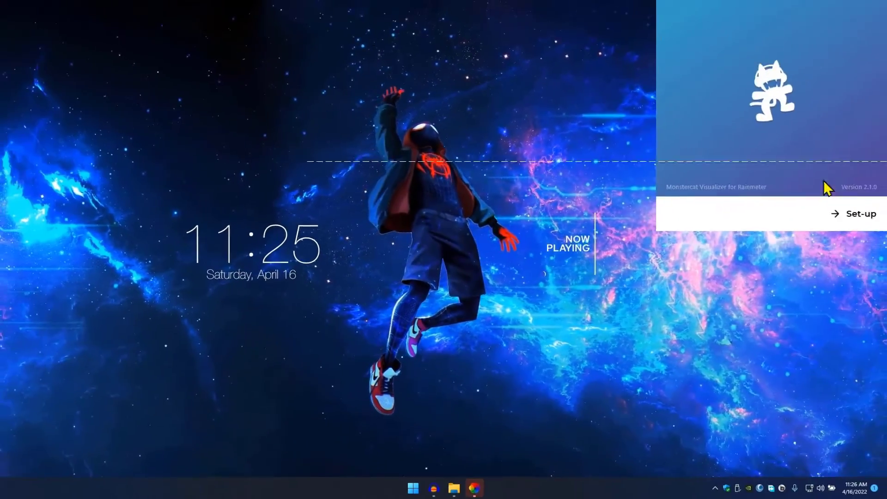
Start the Monstercat Visualizer set-up, move its settings panel clear of the other skins, and unload the album cover skin.
click(831, 211)
drag(633, 26, 197, 184)
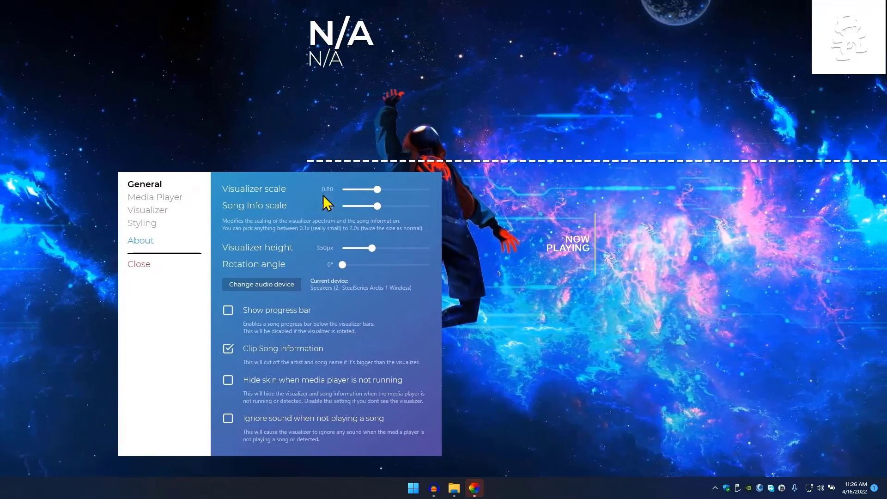
right_click(835, 17)
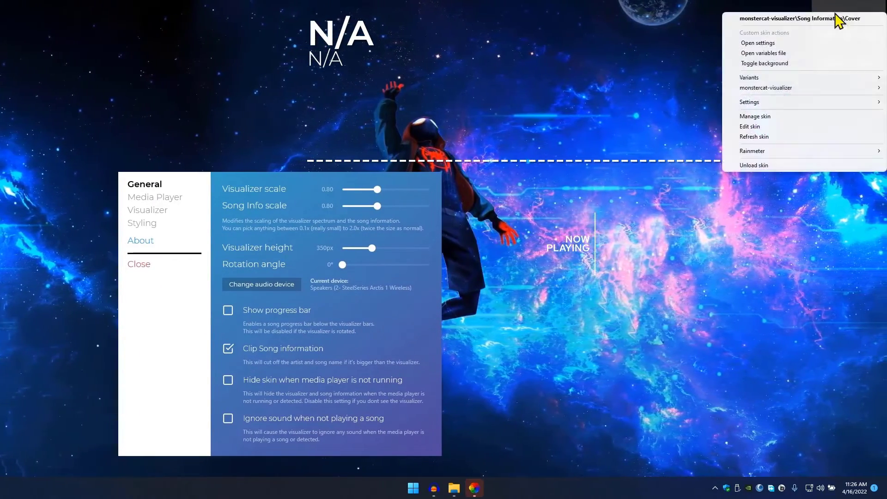
click(766, 165)
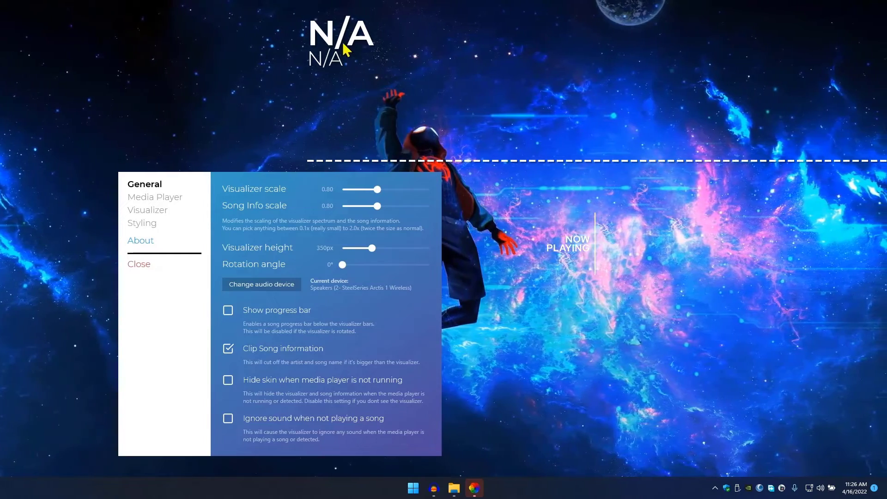
Unload the Monstercat spectrum bars and the Song Information skin from the desktop, and close the visualizer settings panel.
right_click(337, 37)
click(362, 187)
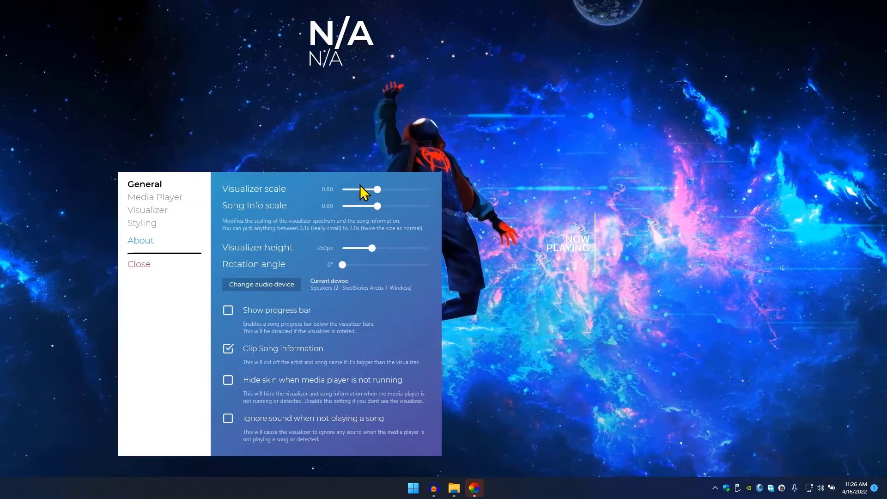
right_click(348, 39)
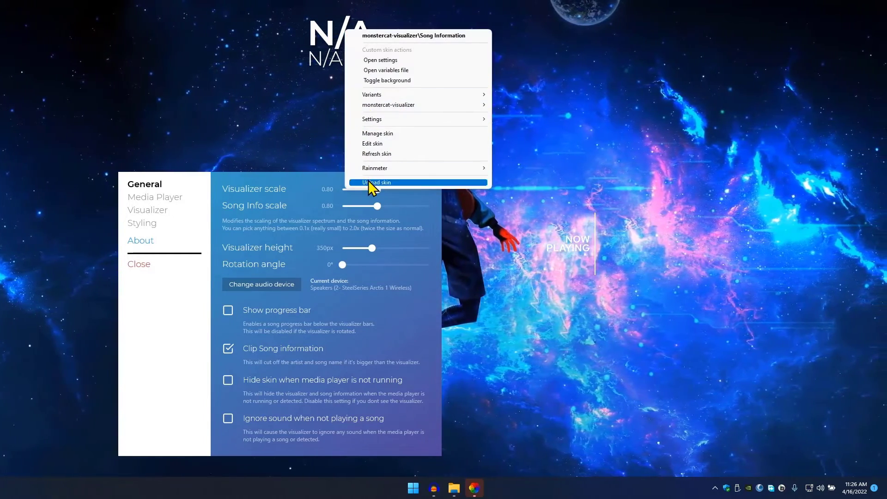
click(367, 181)
click(138, 265)
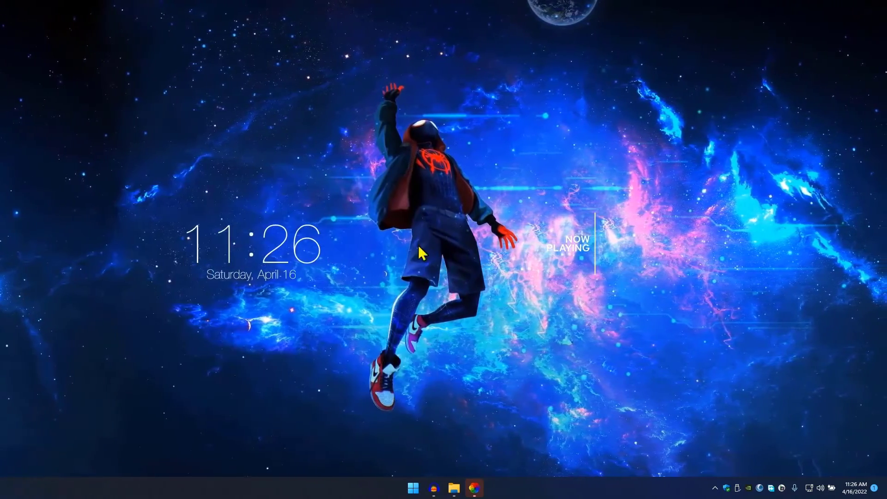
Reopen the Rainmeter manager, load visualizer.ini from the monstercat-visualizer folder, and place the spectrum just below the clock at about coordinates 559, 259.
click(714, 488)
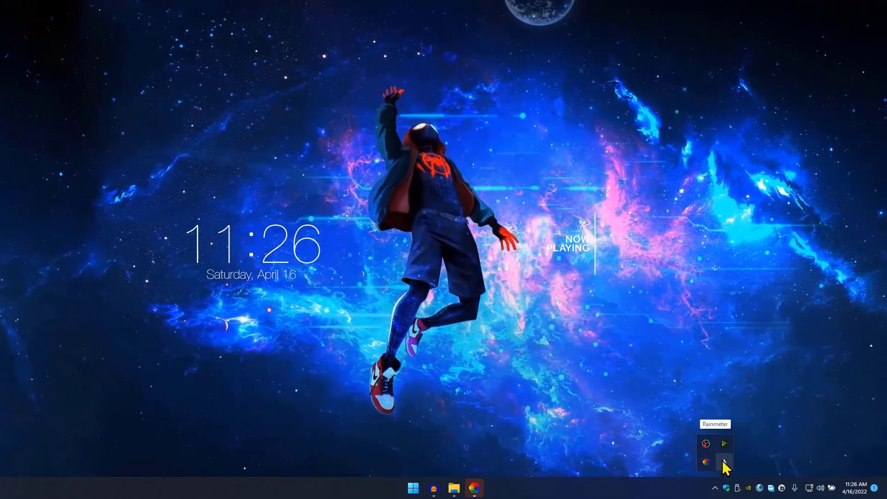
click(725, 462)
drag(388, 119, 196, 85)
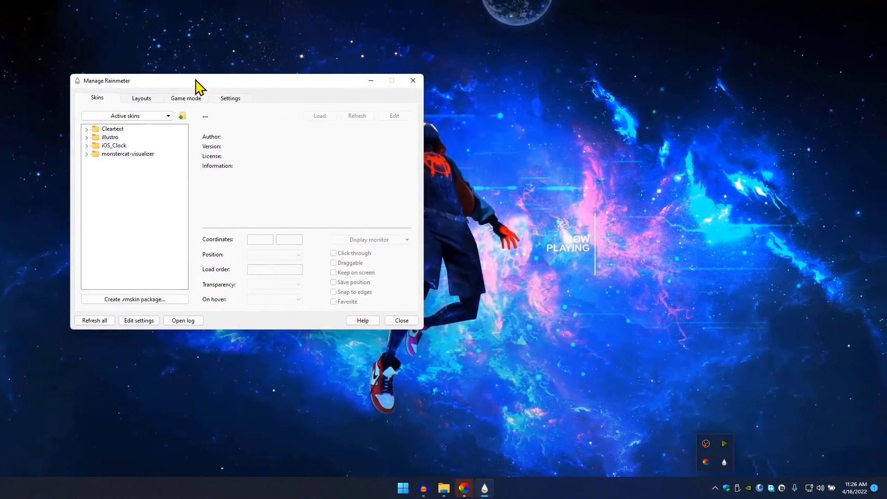
click(87, 154)
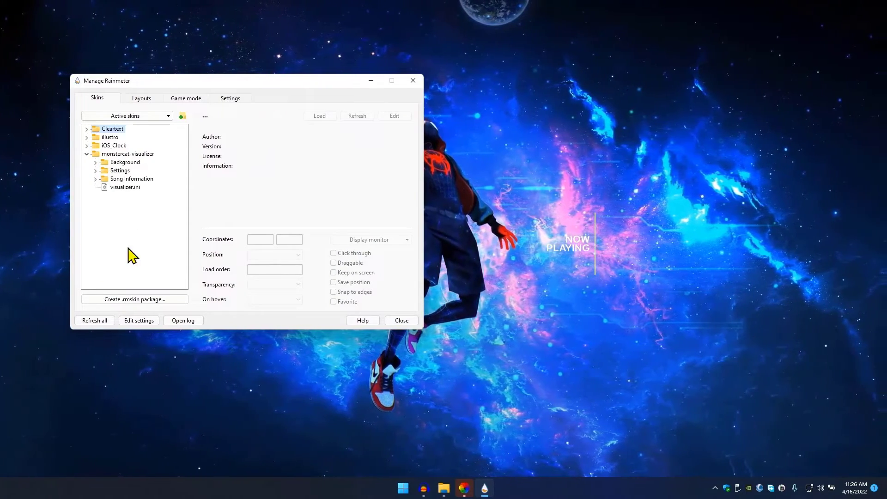
double_click(126, 187)
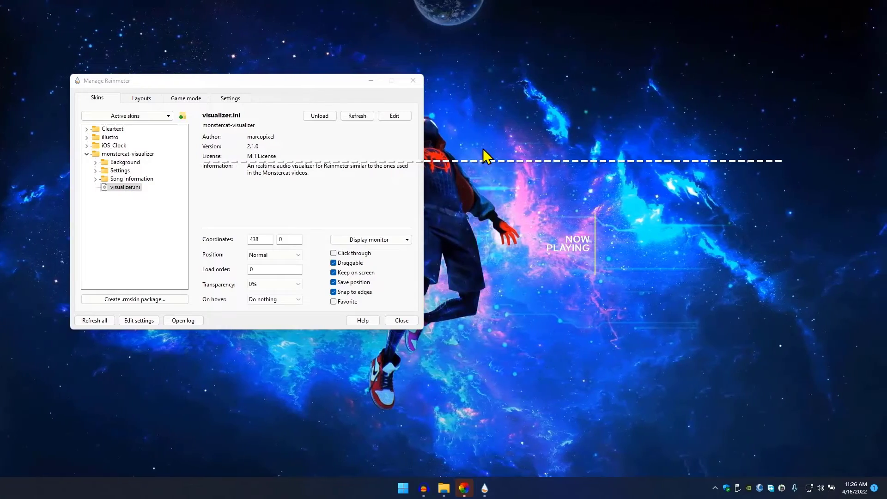
drag(483, 158, 538, 280)
drag(335, 83, 337, 323)
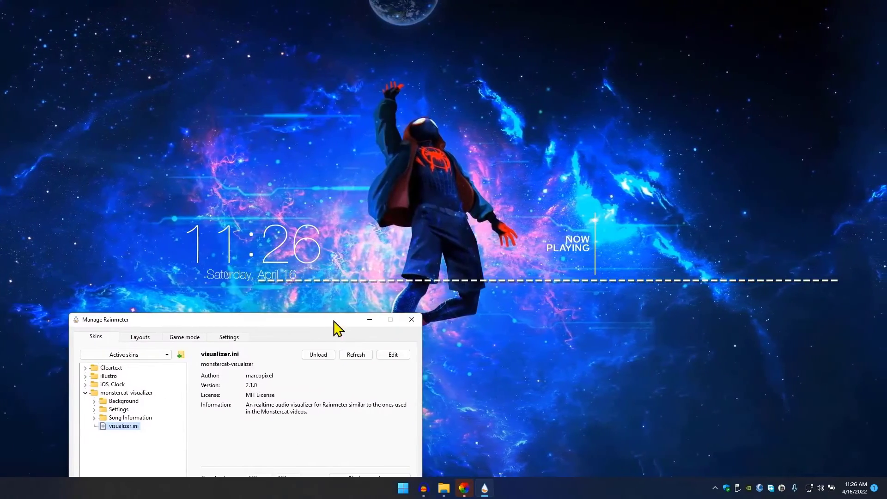
Load visualizer.ini from the monstercat-visualizer Settings folder, minimize the Rainmeter manager, and move the settings panel higher on the desktop.
click(93, 410)
drag(228, 322, 221, 289)
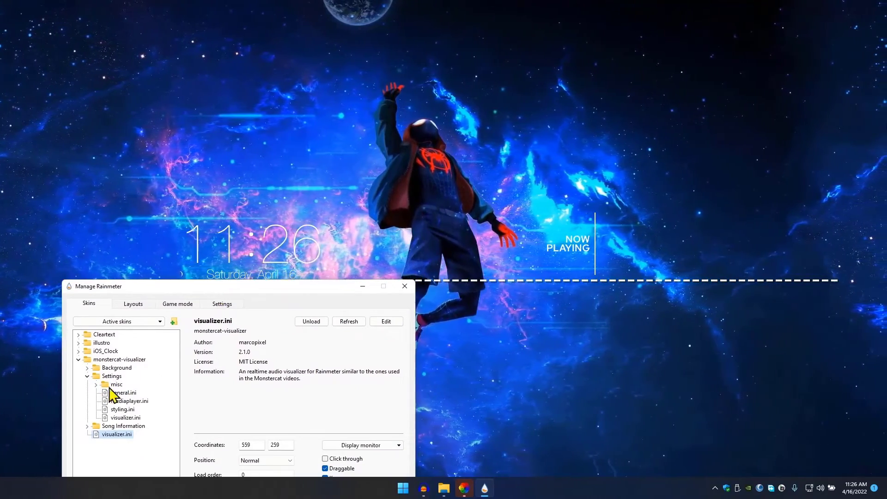
double_click(123, 417)
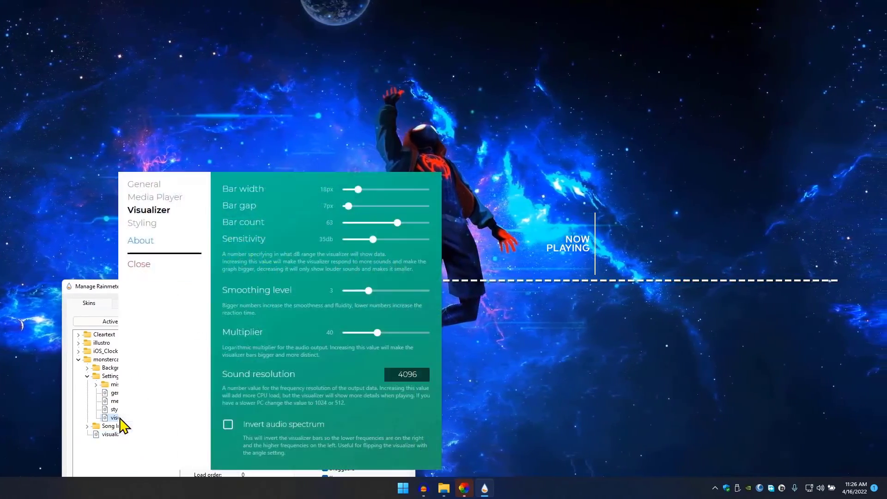
click(91, 294)
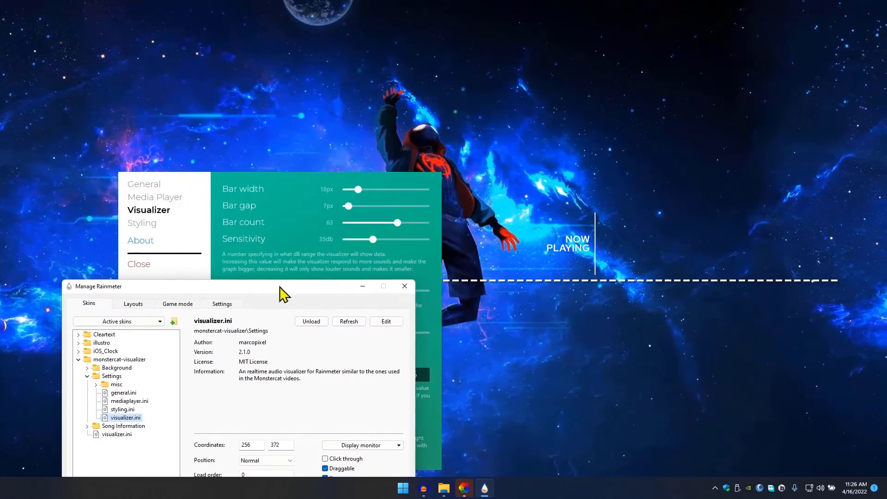
click(367, 291)
drag(273, 177, 256, 52)
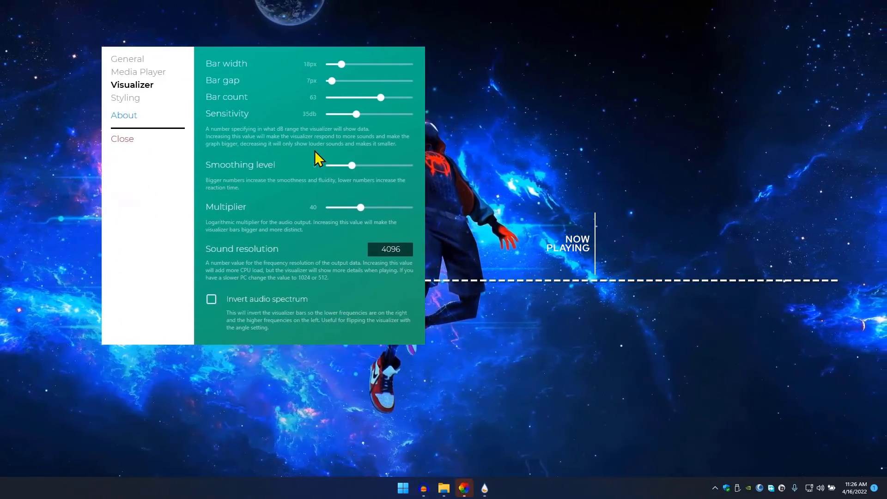
Move the audio spectrum lower on the desktop, open its settings, and set the visualizer scale to 0.16.
drag(468, 283, 448, 341)
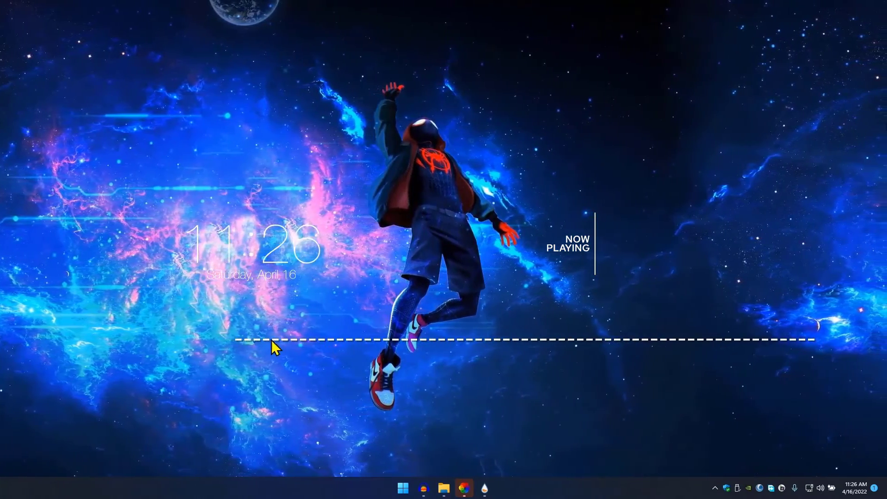
right_click(512, 350)
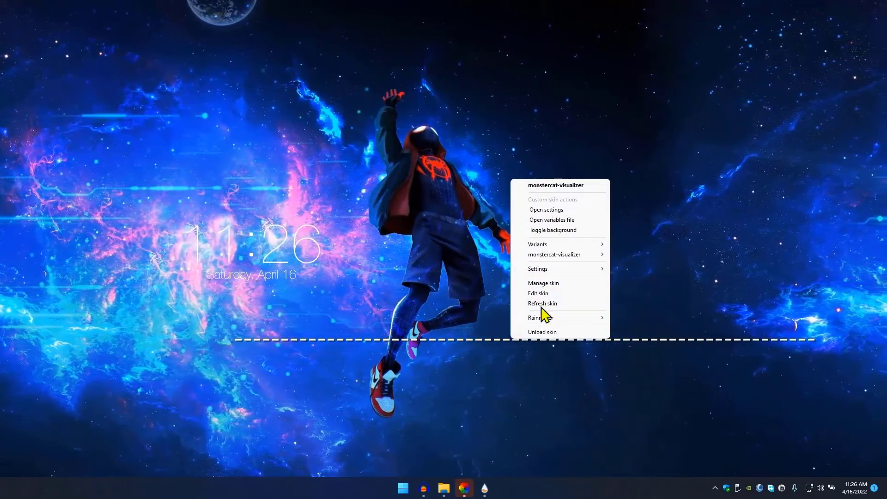
click(550, 210)
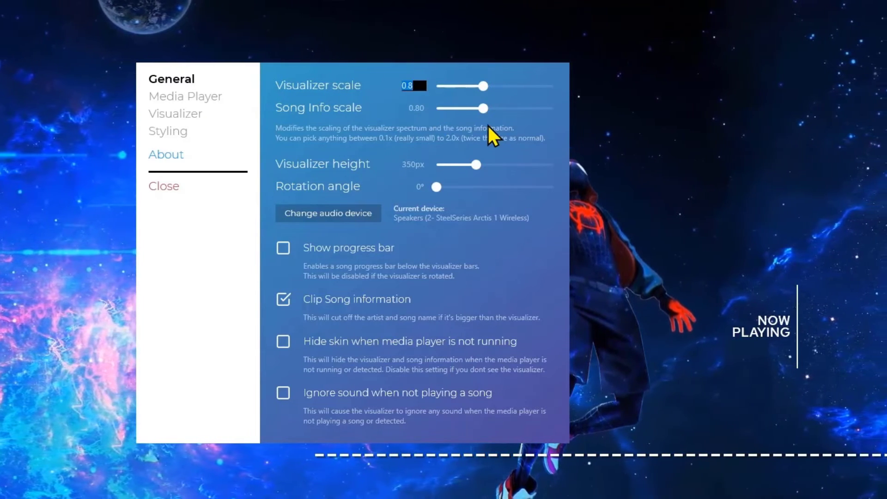
text(0)
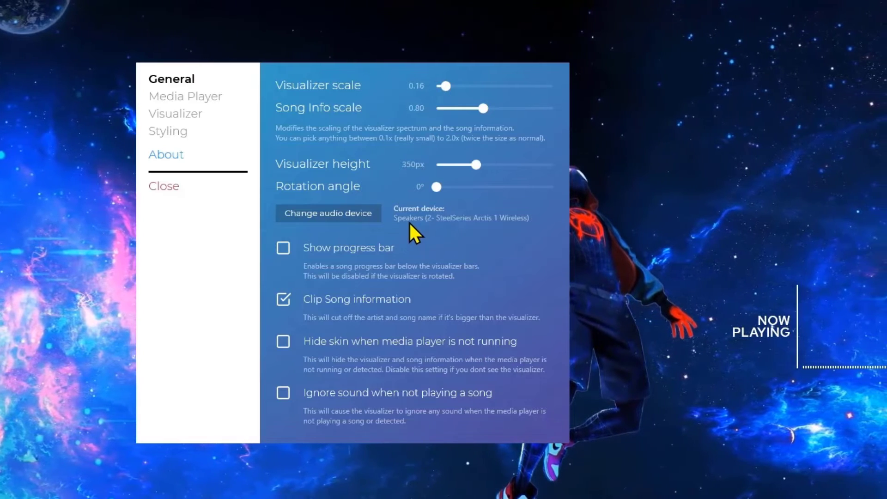
Set the visualizer's rotation angle to 180° and reposition the settings panel on the desktop.
drag(364, 71, 400, 141)
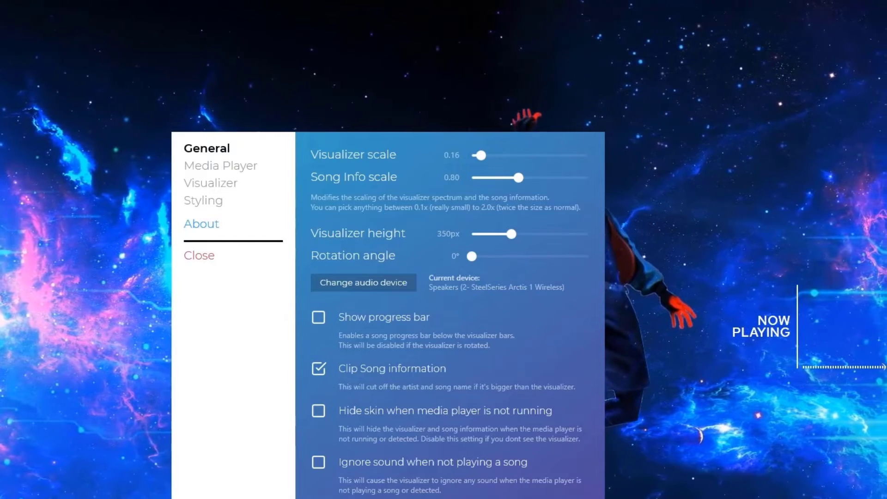
click(456, 257)
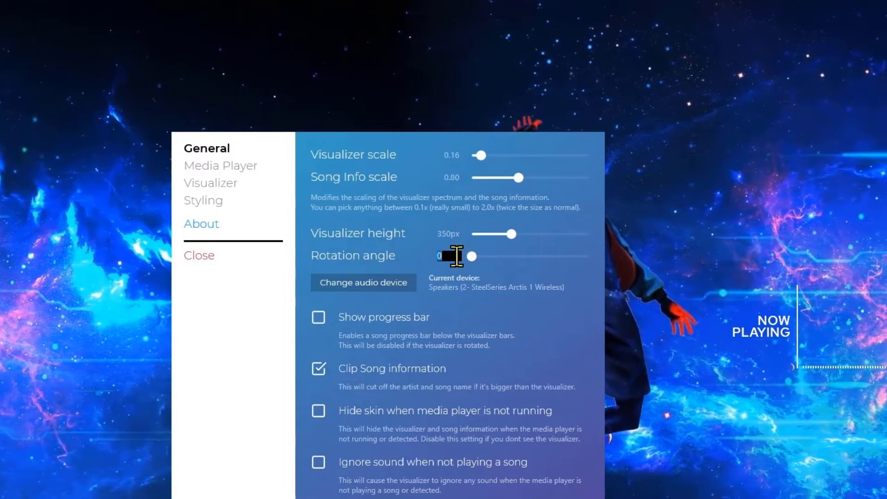
text(180)
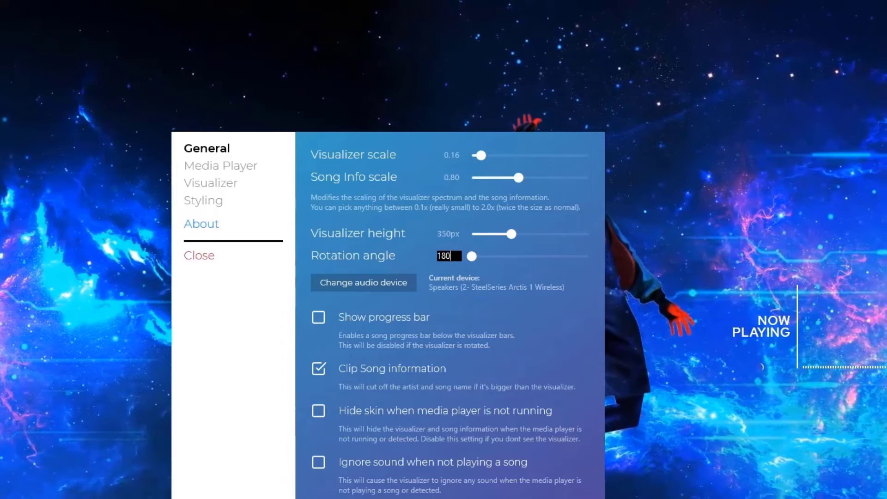
key(Return)
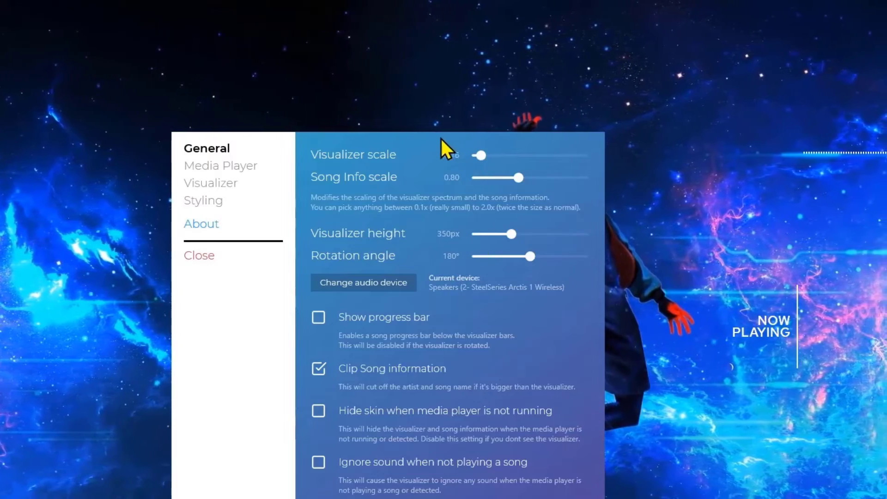
drag(445, 145, 412, 286)
drag(363, 229, 461, 106)
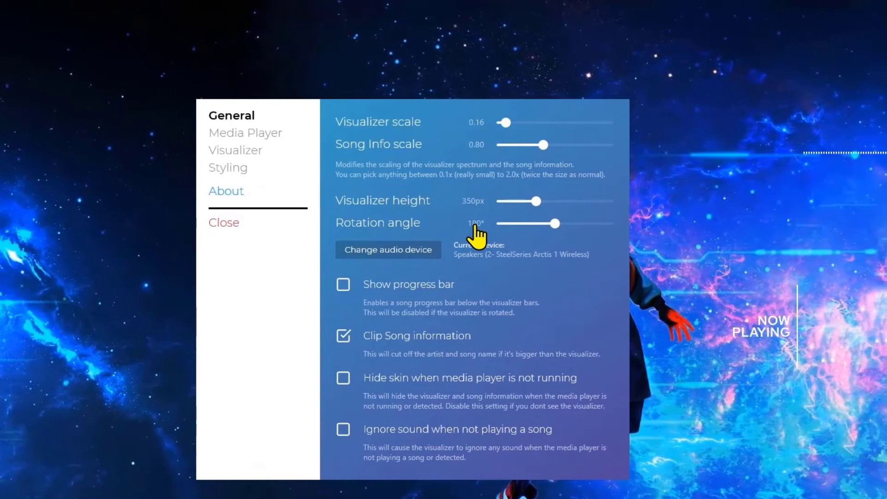
Try a visualizer rotation angle of 116° and return the angle to 180°.
drag(560, 219, 535, 224)
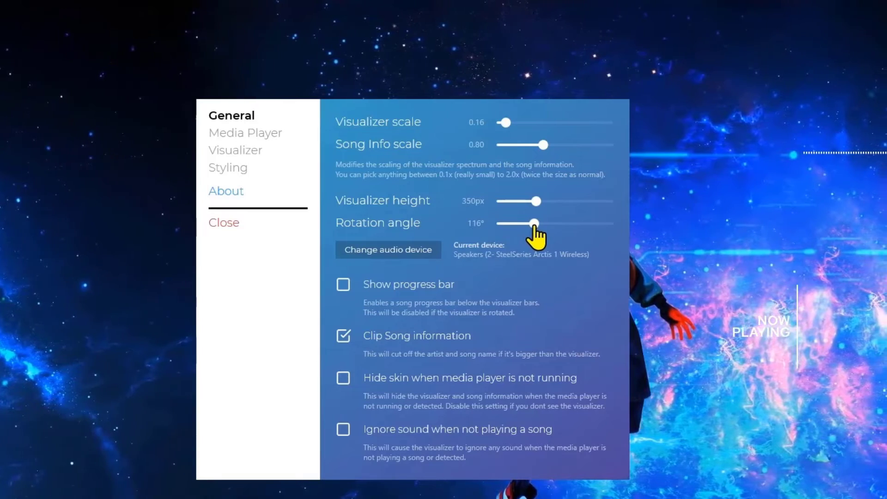
click(481, 226)
text(180)
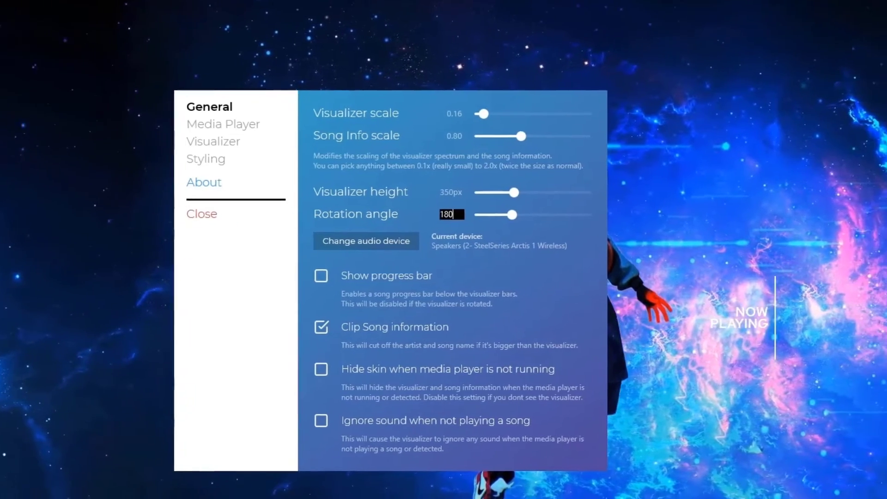
key(Return)
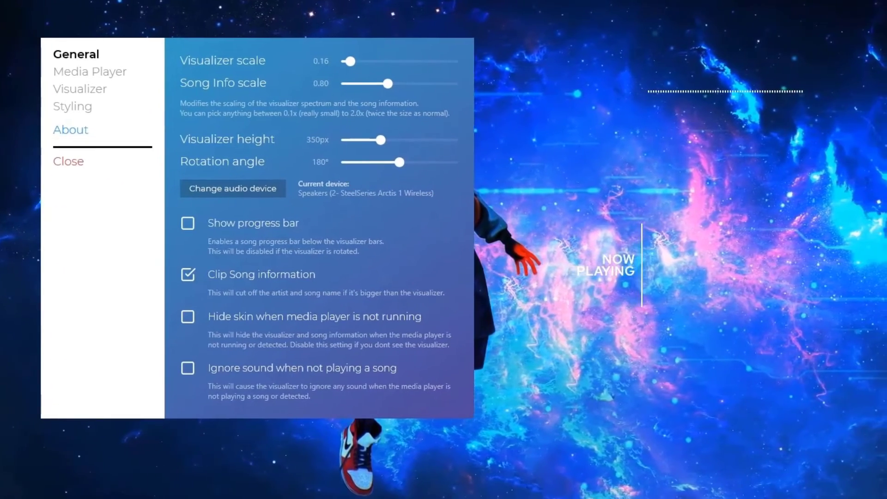
Place the small spectrum at the lower end of the vertical Now Playing line, and close the visualizer settings.
drag(736, 148, 718, 307)
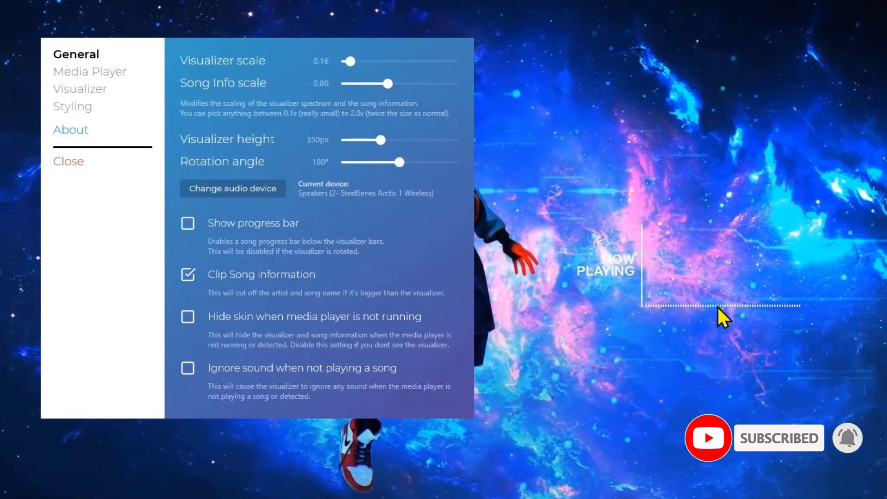
drag(201, 43, 210, 21)
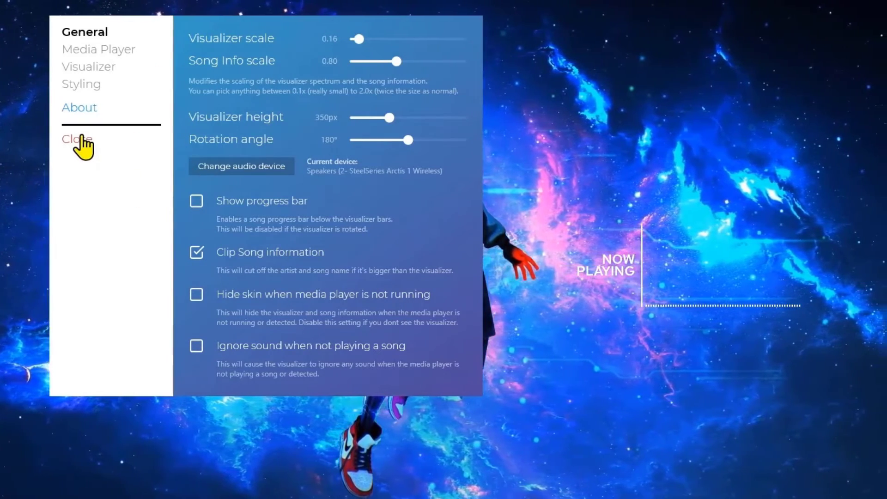
click(83, 144)
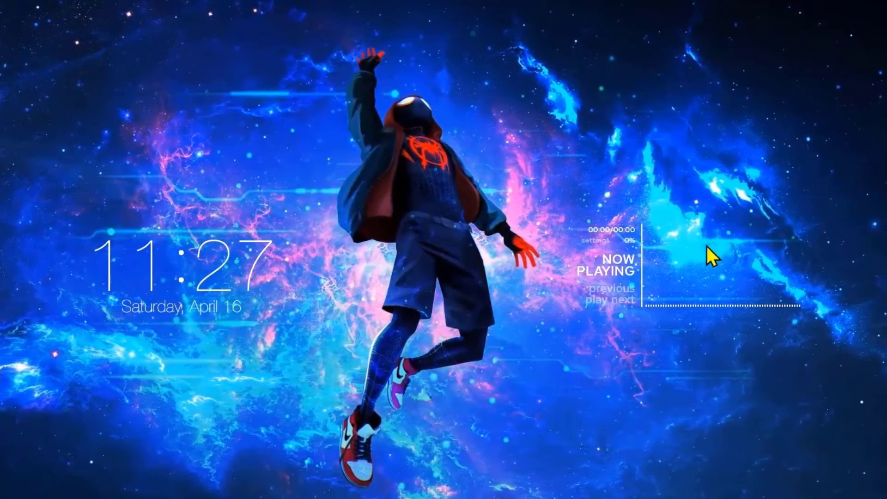
Shift the Now Playing skin slightly farther right and realign the spectrum with the lower end of its vertical line.
drag(692, 303, 636, 299)
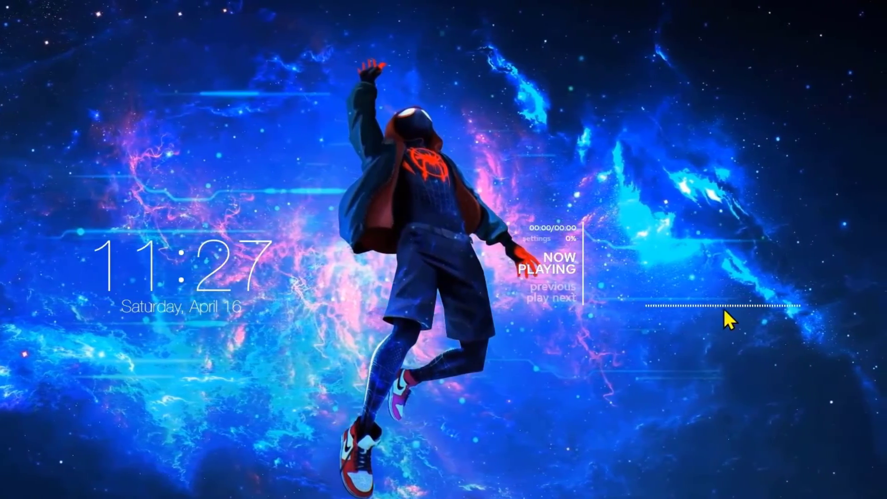
drag(728, 306, 711, 428)
drag(555, 391, 558, 125)
drag(684, 307, 662, 393)
drag(582, 168, 657, 267)
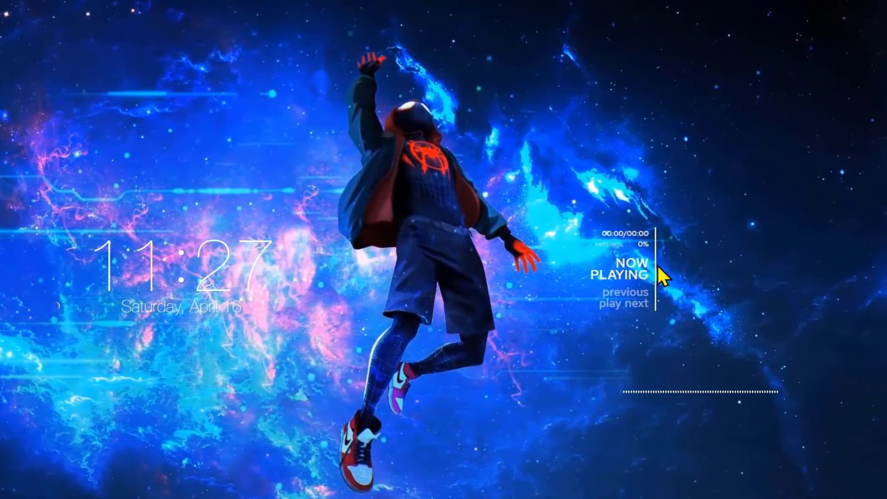
drag(694, 396, 731, 311)
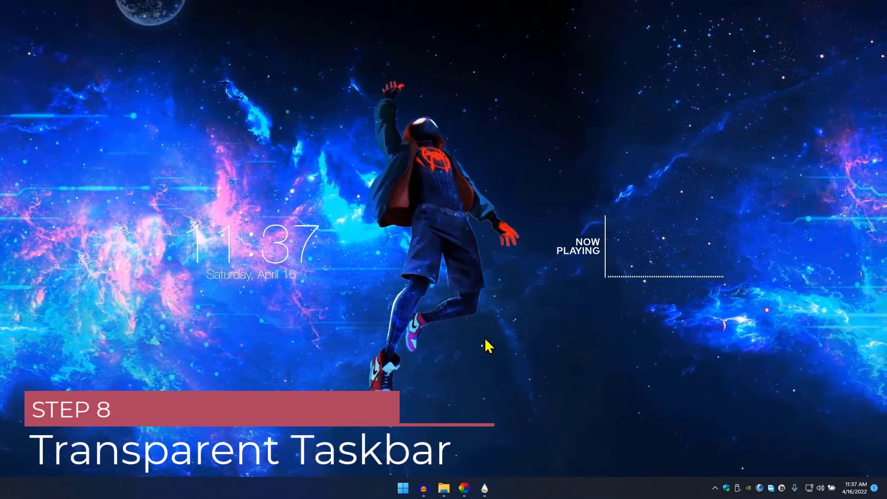
Switch to Lively Wallpaper, set the system Taskbar Theme to Clear, and show the desktop.
click(464, 488)
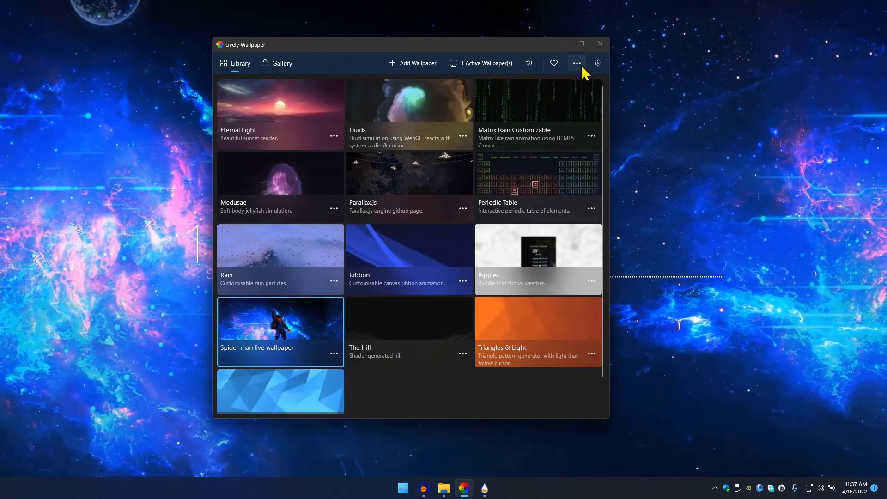
click(599, 63)
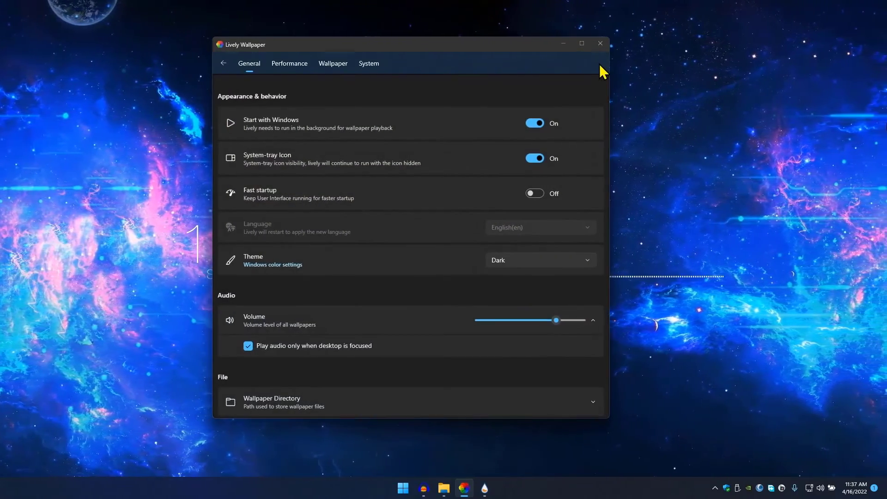
click(370, 64)
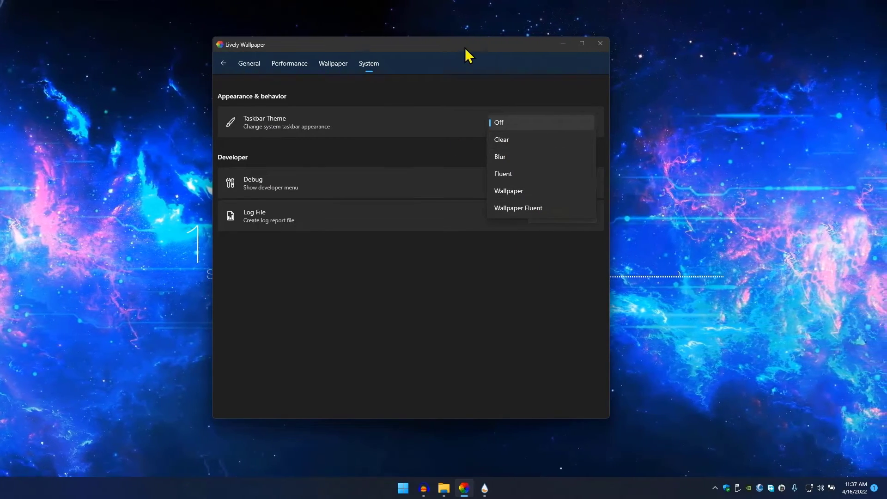
drag(465, 49, 445, 35)
click(505, 131)
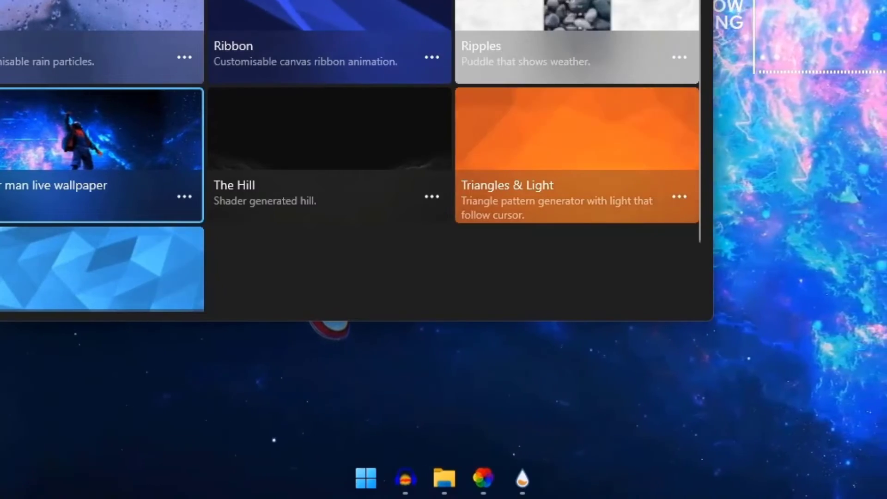
key(super+d)
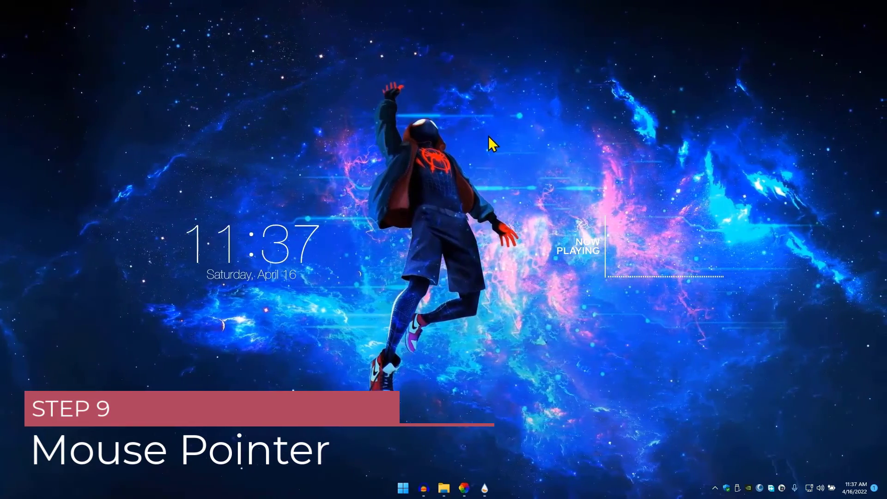
Open the Cursors folder inside Spider Man No Way Home Theme Files, view Preview.png full size, and close the image.
mouse_move(446, 485)
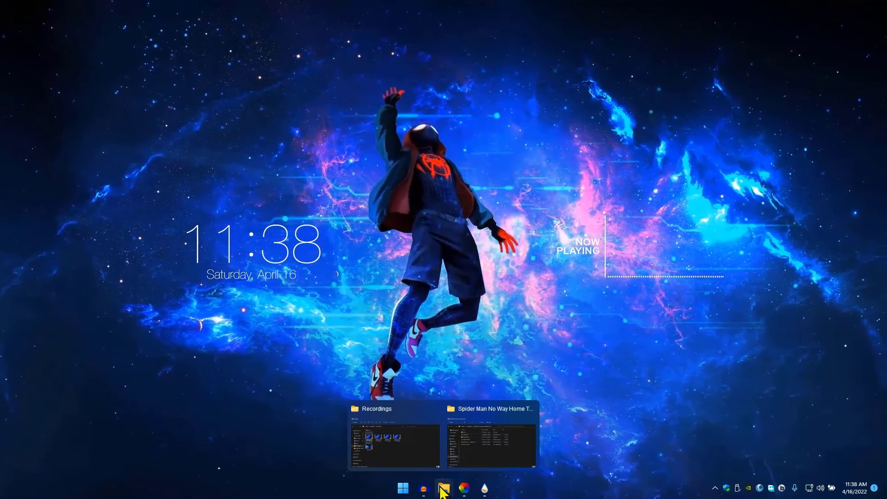
click(511, 440)
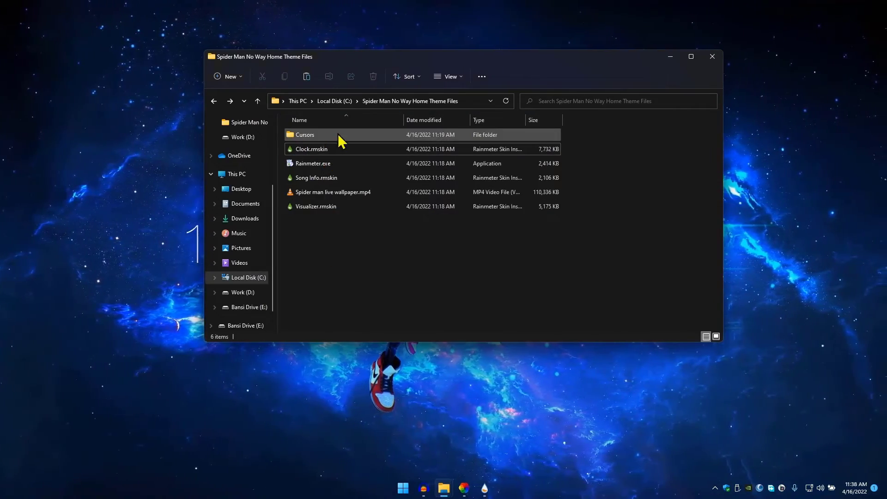
double_click(323, 138)
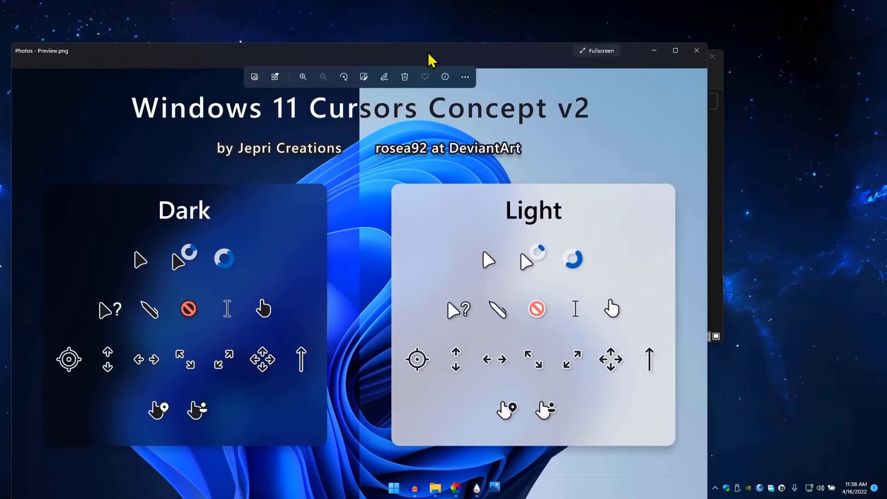
drag(429, 55, 473, 6)
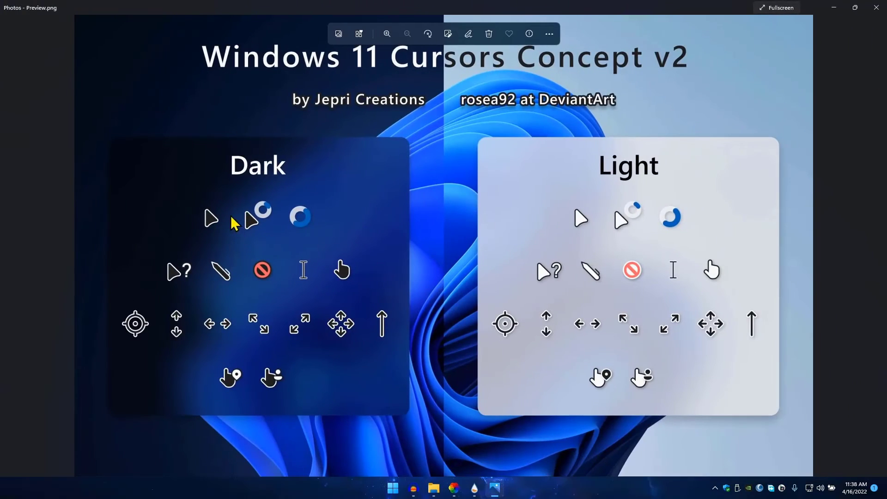
click(877, 7)
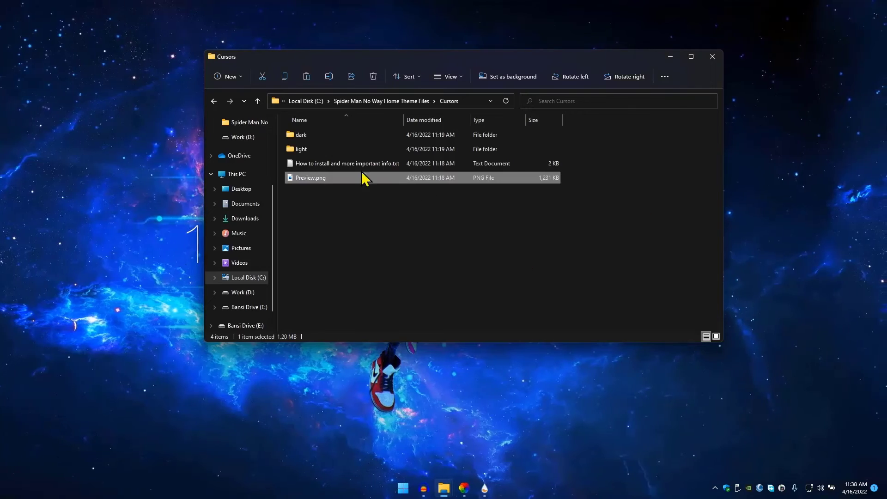
Install the dark cursor set from Install.inf in the dark folder, allowing the file to open past the security warning.
double_click(323, 137)
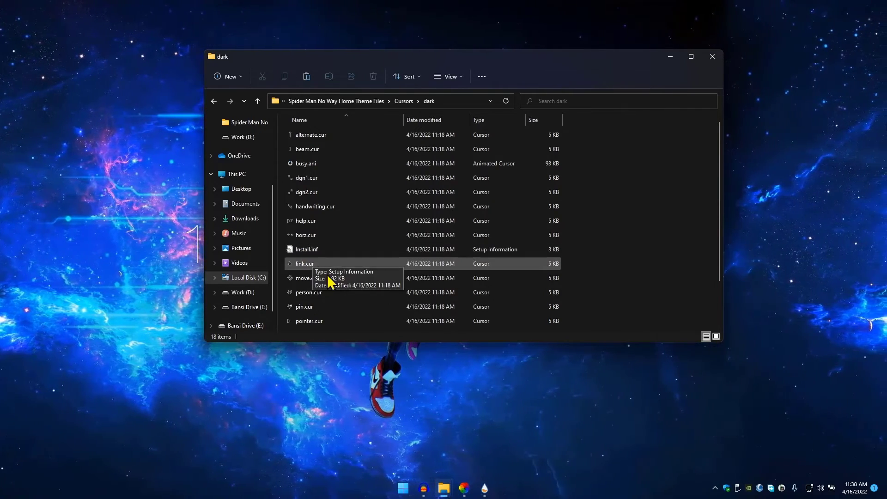
right_click(302, 249)
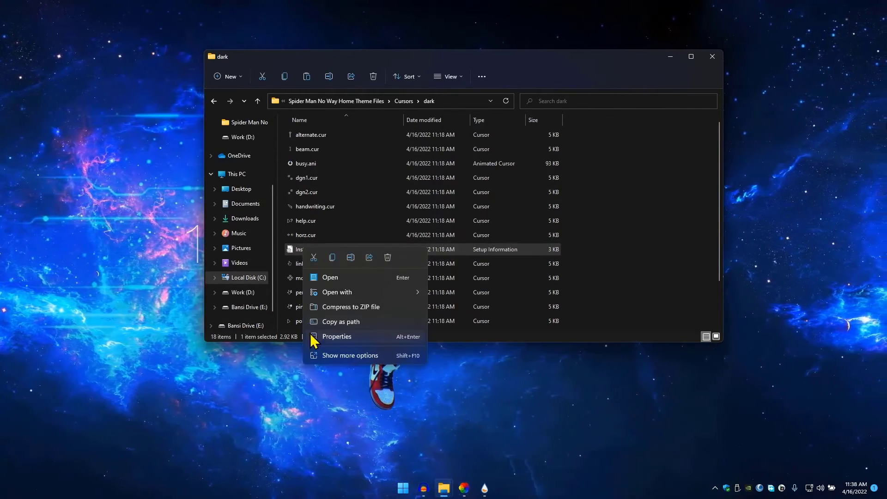
click(346, 360)
right_click(304, 260)
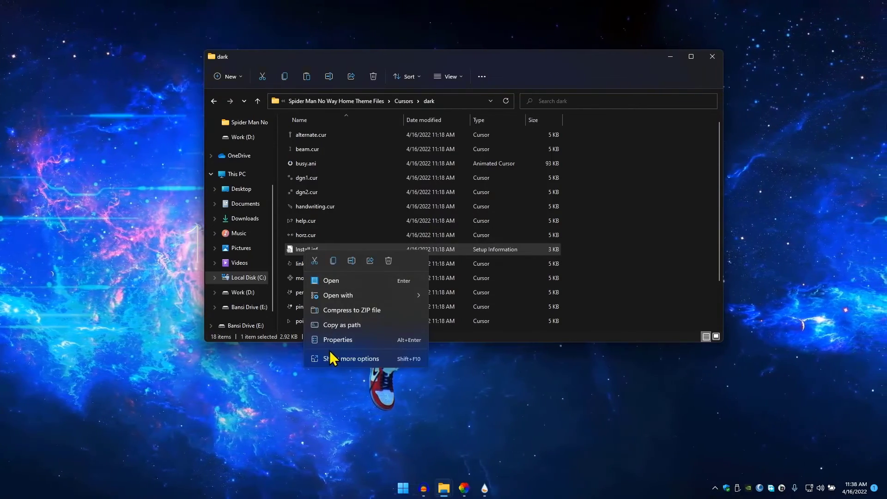
click(330, 361)
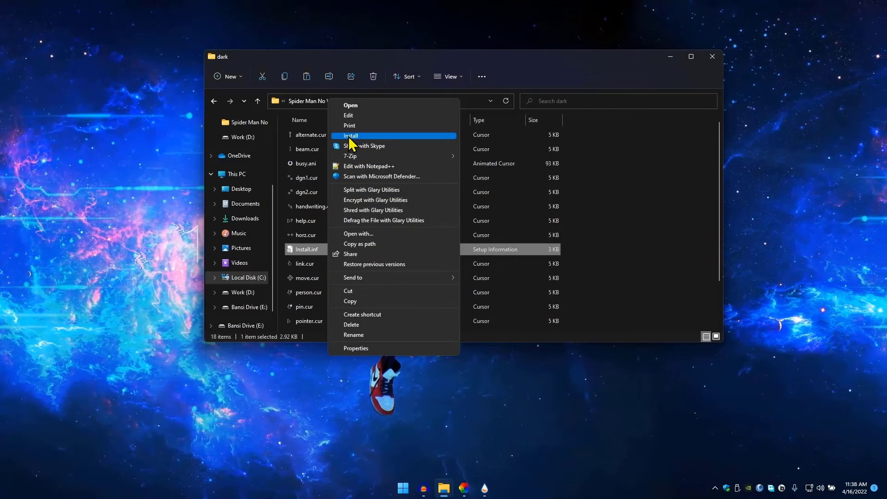
click(449, 136)
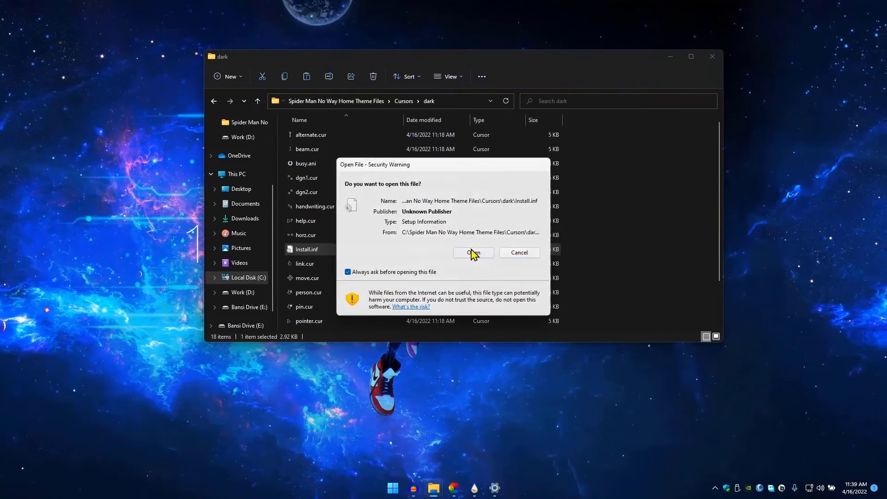
click(473, 251)
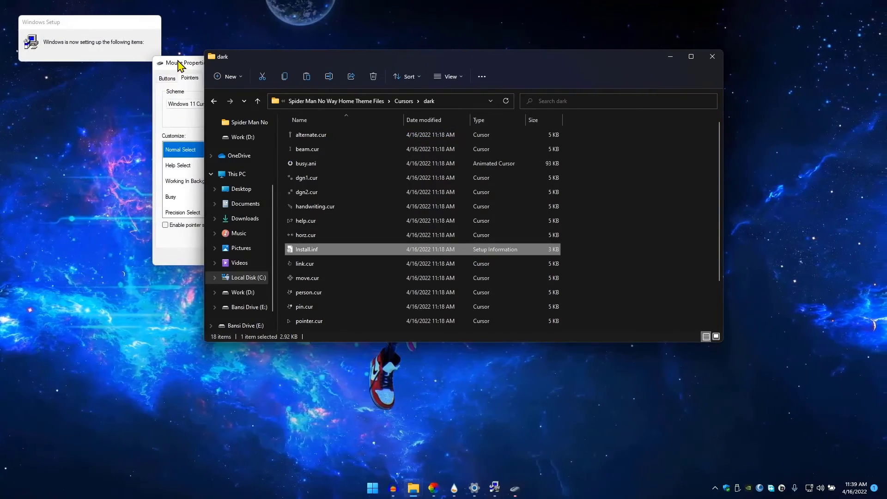
Apply the Windows 11 Cursors Dark v2 pointer scheme in Mouse Properties, replacing the existing scheme of the same name.
click(179, 62)
click(237, 256)
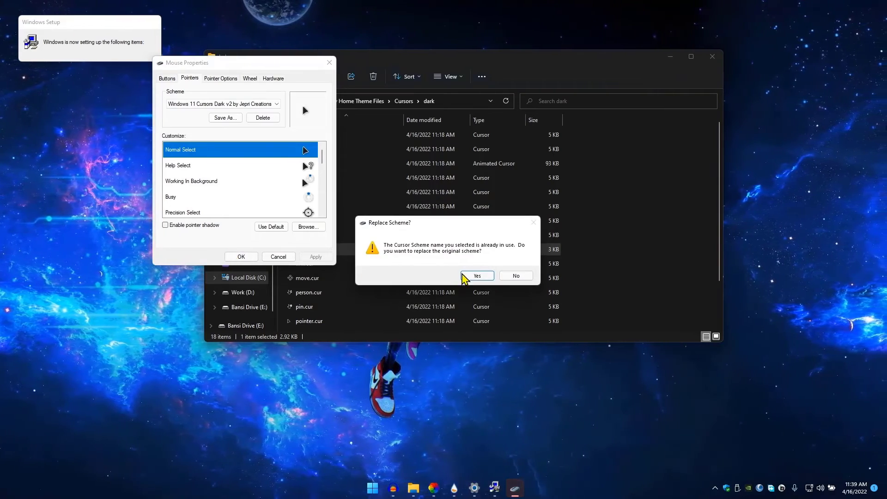
click(462, 274)
Reposition the dark folder window, go back to the Cursors folder, and minimize the window to show the desktop.
drag(614, 73, 544, 89)
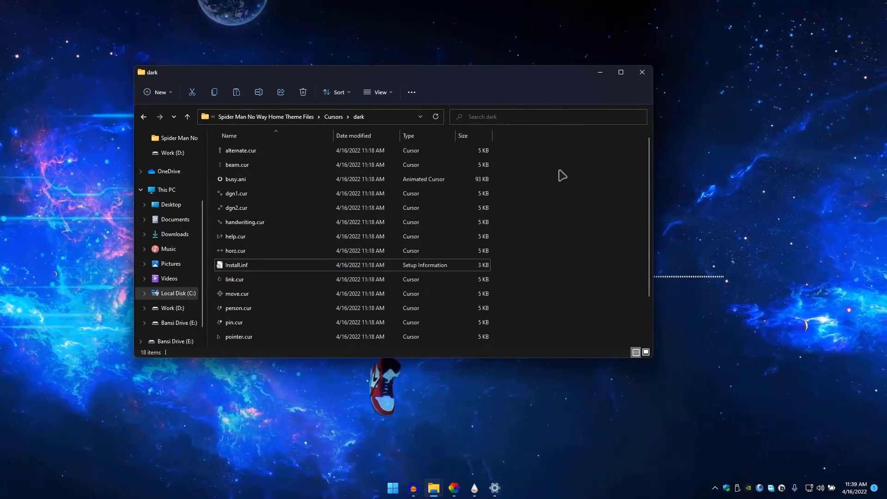
right_click(562, 177)
click(584, 162)
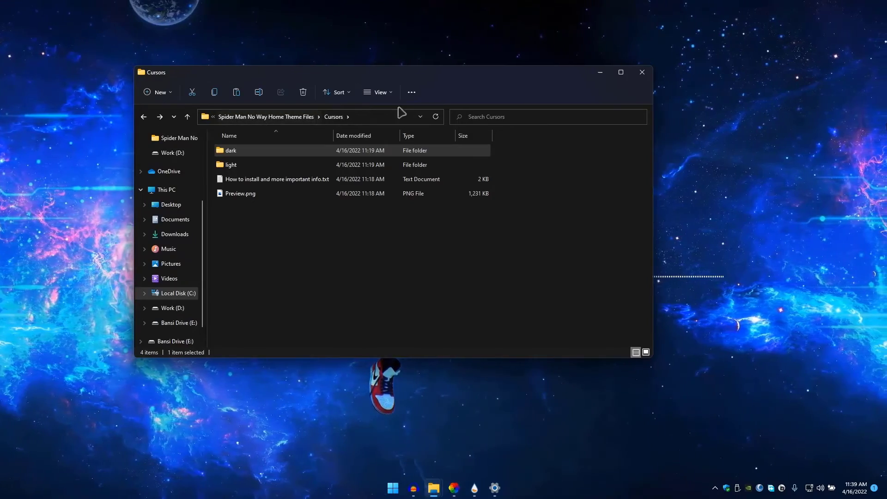
click(600, 73)
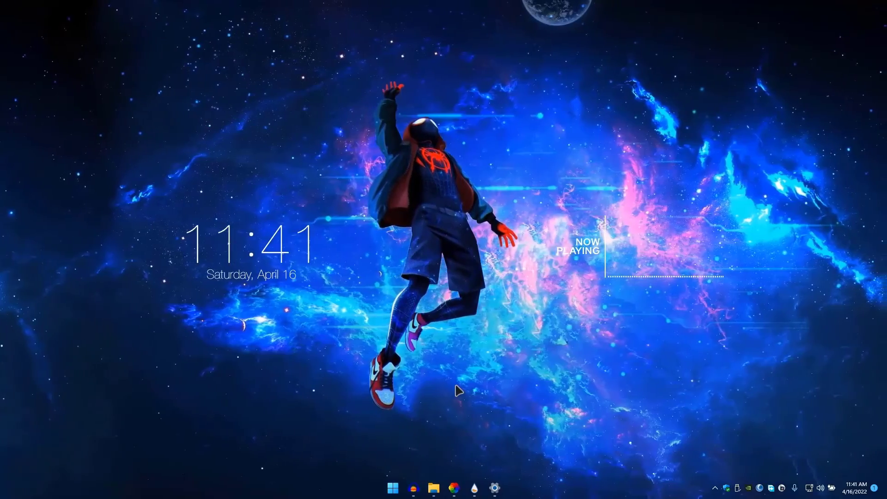
Find and launch Spotify, move its window up the screen, and start playing the Top Songs - USA playlist.
mouse_move(572, 277)
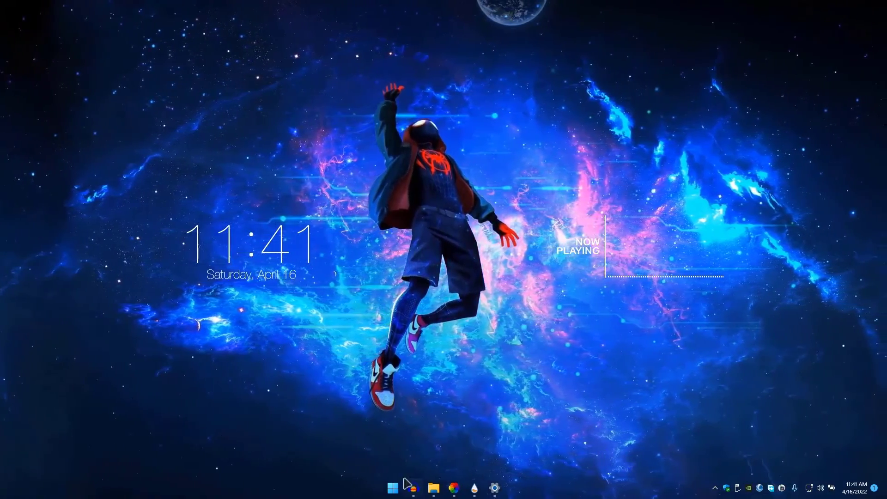
click(387, 492)
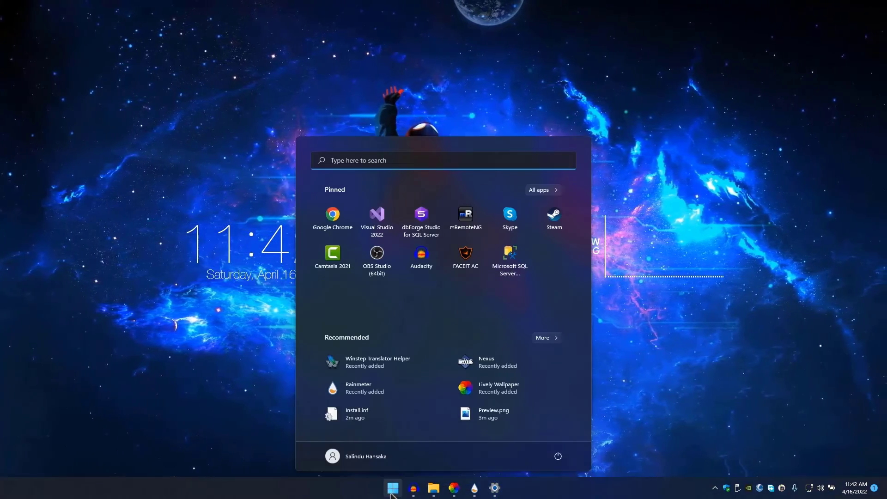
text(spot)
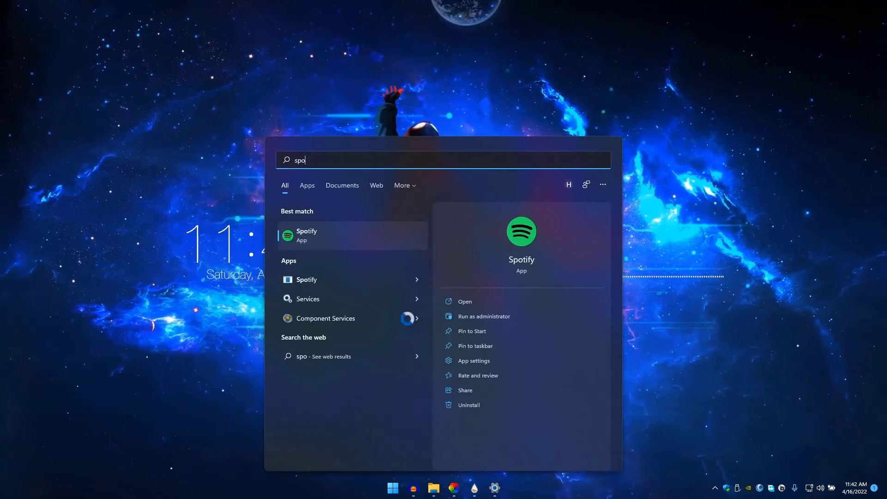
key(Return)
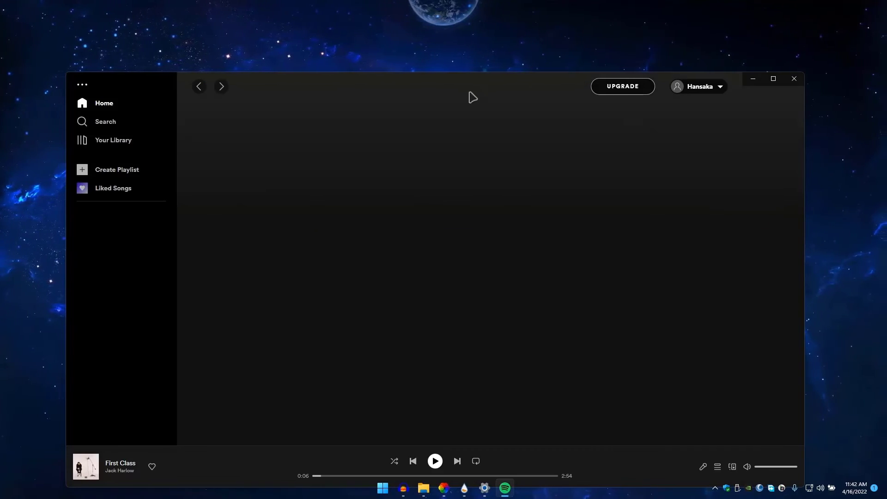
drag(474, 84, 469, 45)
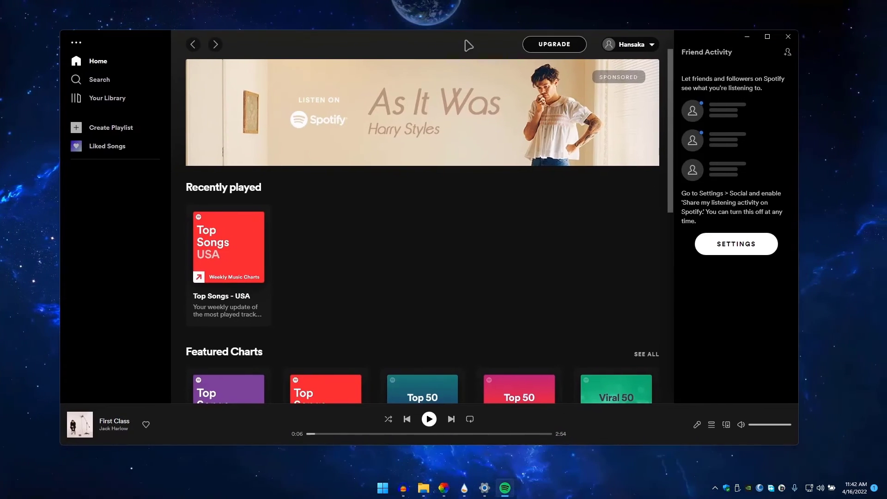
click(232, 256)
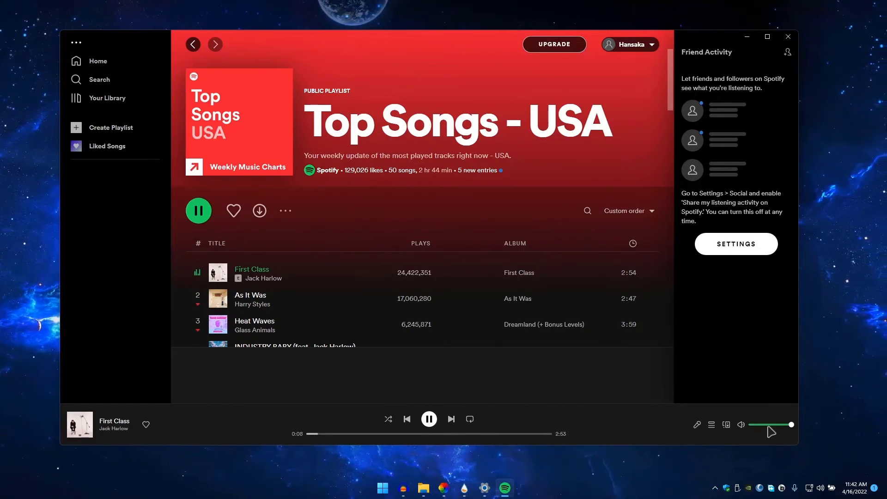
Minimize Spotify and skip forward two tracks using the Now Playing skin on the desktop.
click(747, 36)
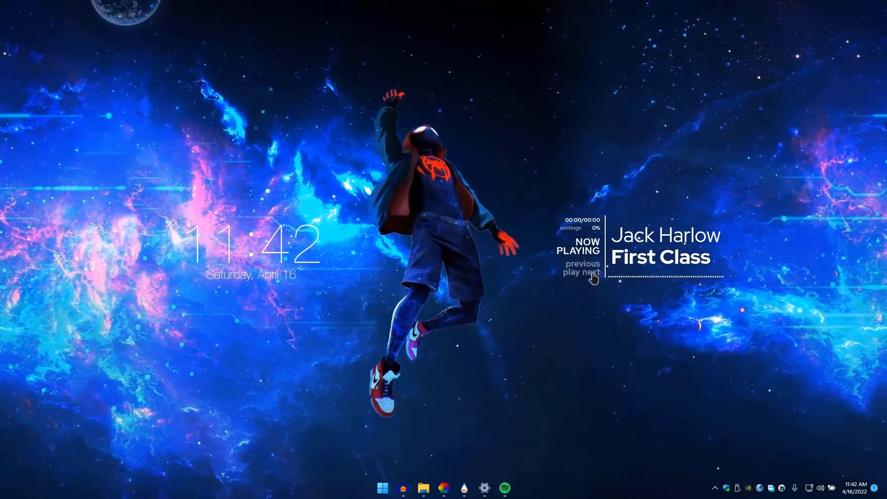
click(593, 274)
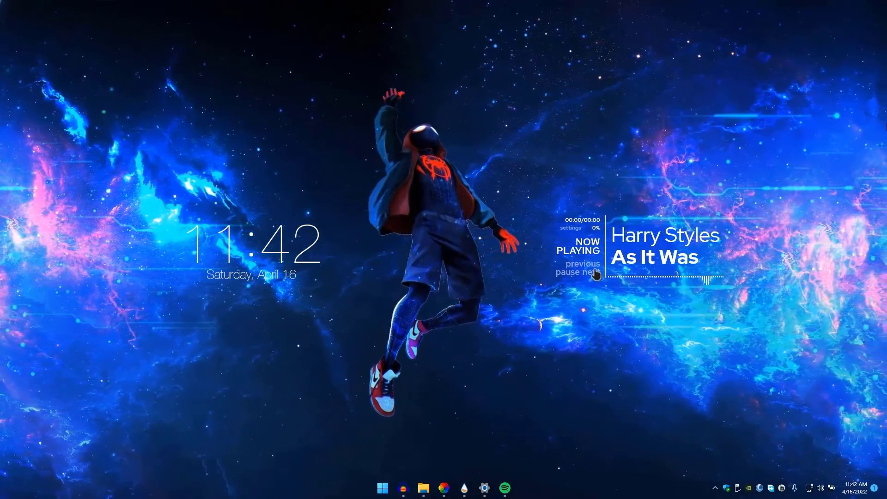
click(594, 272)
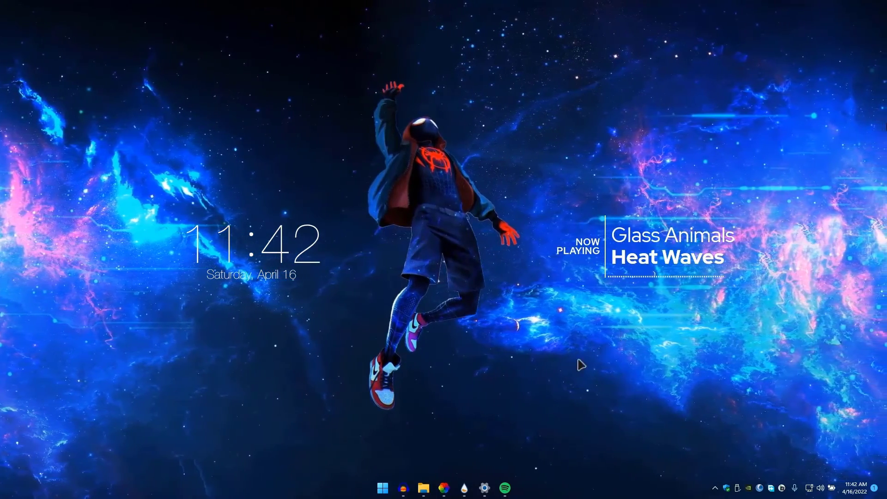